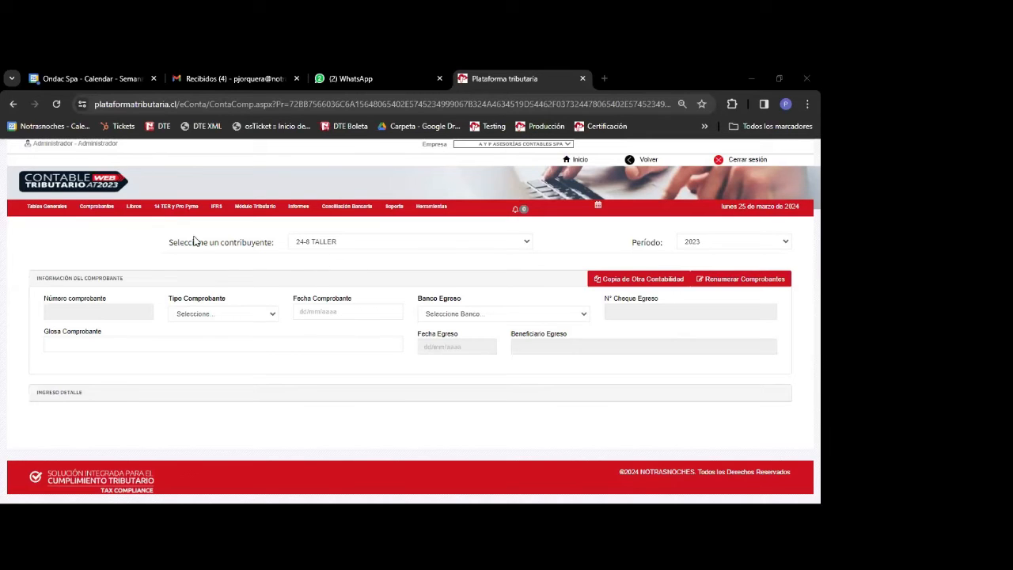
# - Open the list of accounting vouchers (Comprobantes contables) for the 2023 period and look through its entries
pyautogui.click(95, 229)
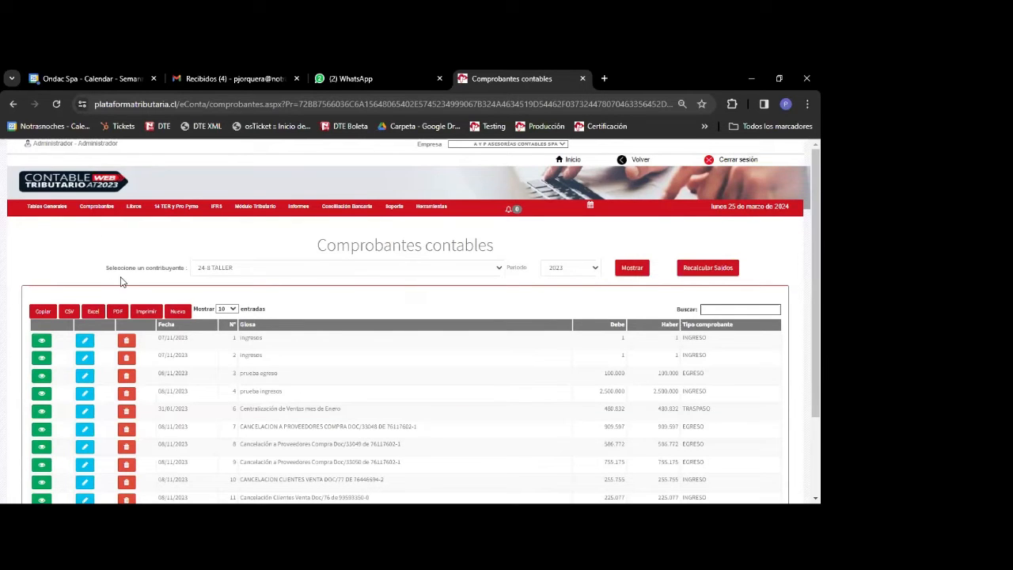
pyautogui.scroll(-3, 159, 301)
pyautogui.scroll(3, 315, 333)
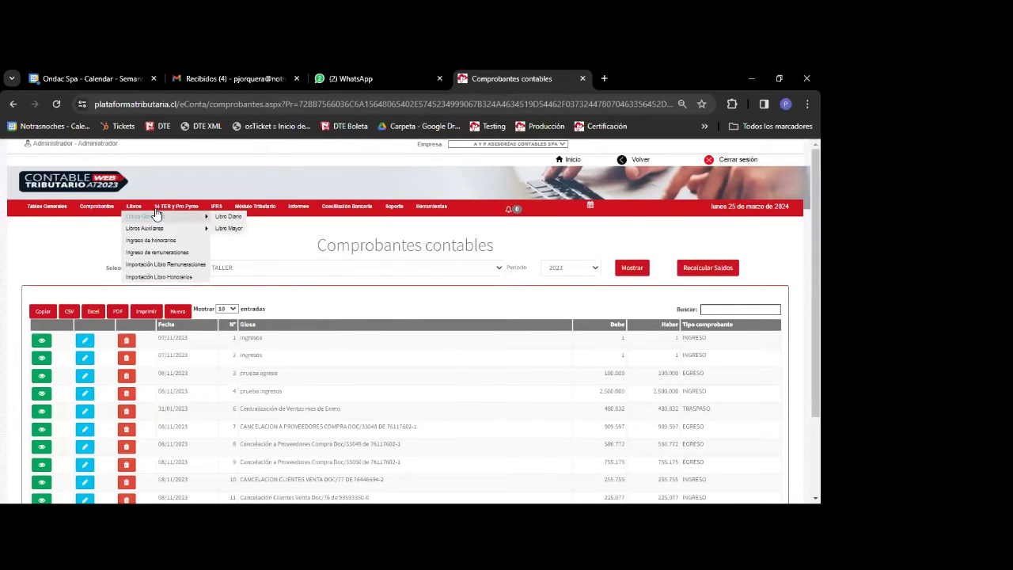
# - Open the Régimen Pro Pyme Registro de Ingresos y Egresos and review its 2023 entries
pyautogui.moveTo(167, 209)
pyautogui.moveTo(182, 251)
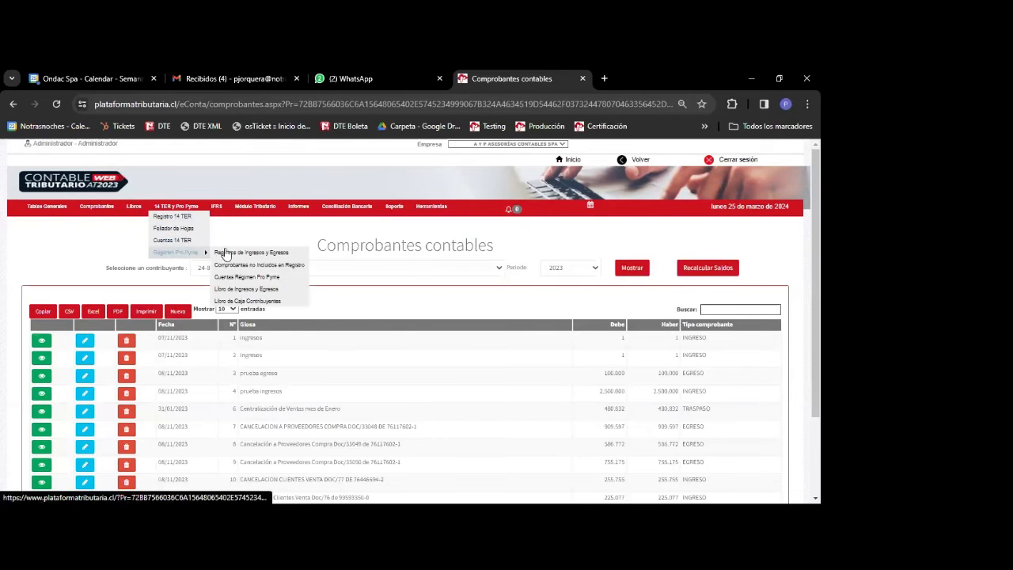
pyautogui.click(230, 252)
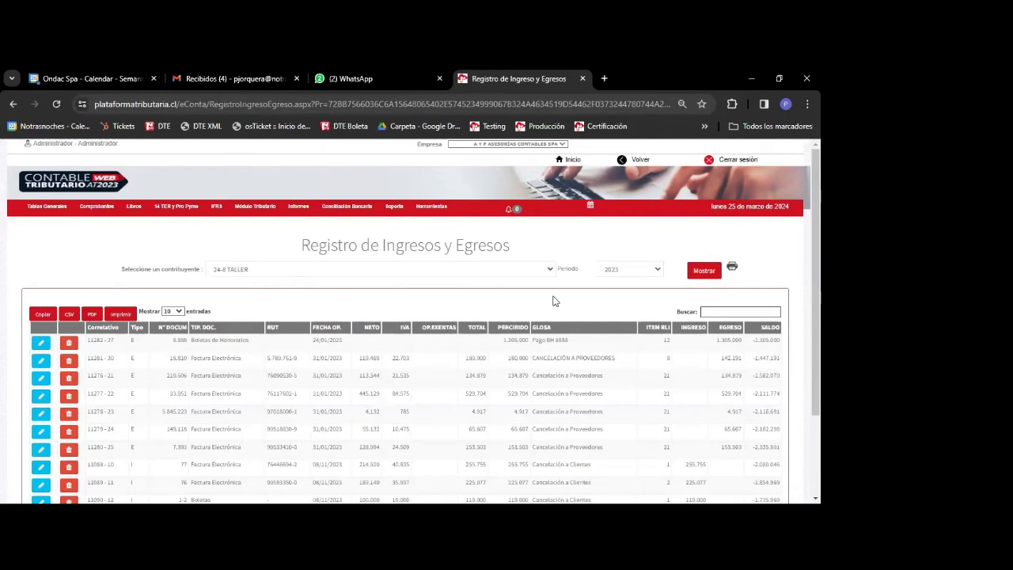
pyautogui.scroll(-2, 554, 301)
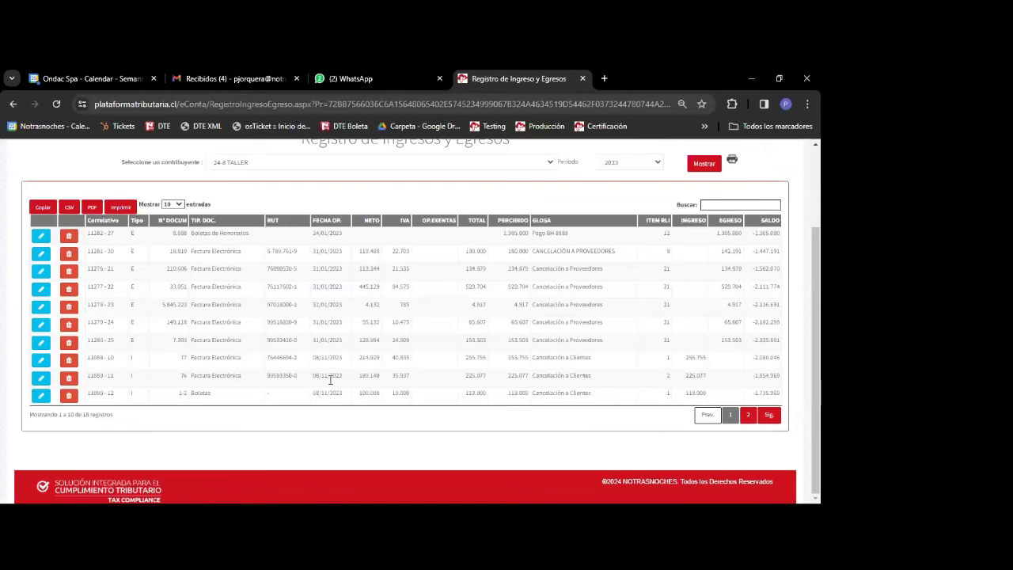
pyautogui.scroll(2, 331, 385)
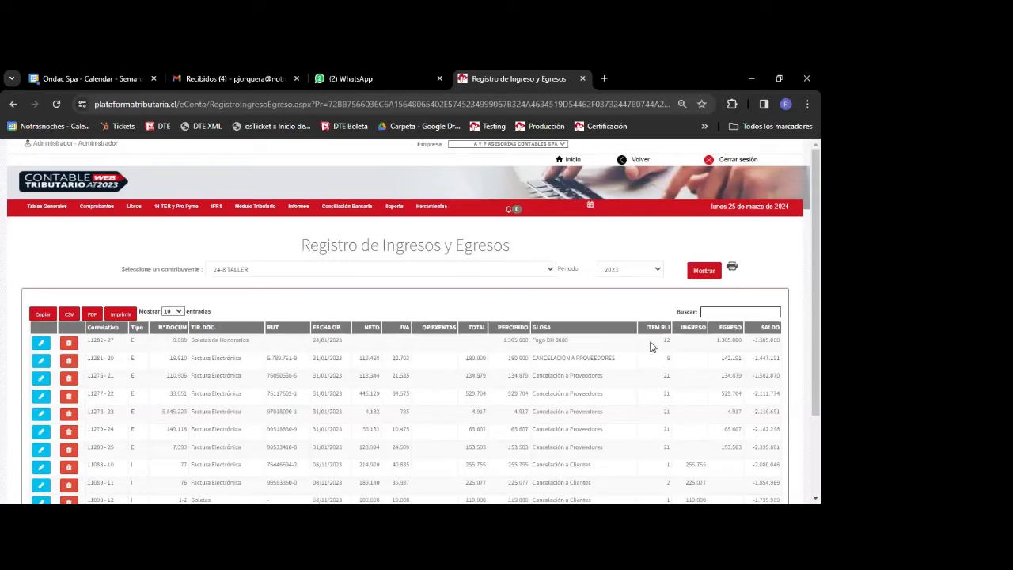
pyautogui.scroll(-2, 651, 340)
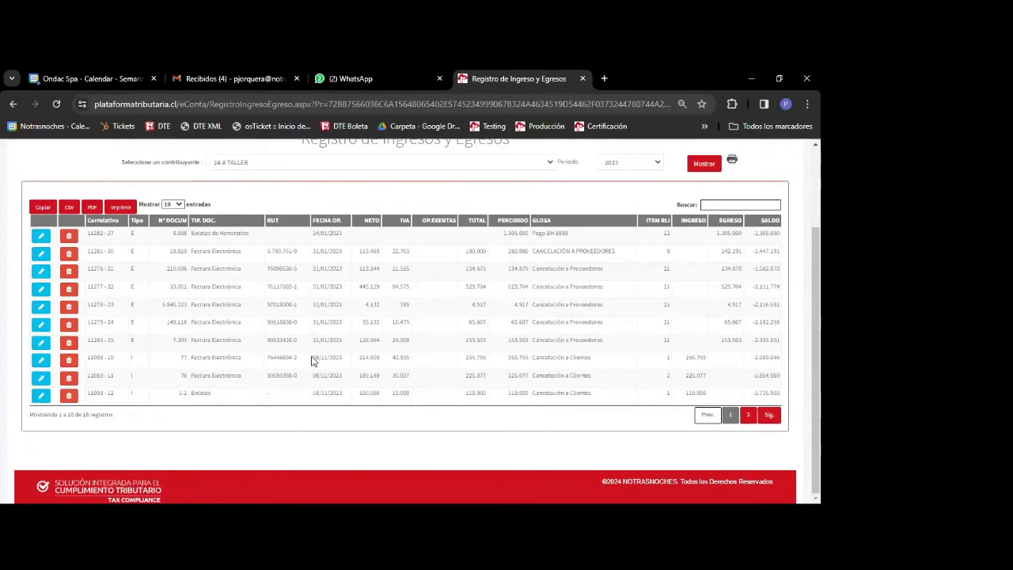
pyautogui.scroll(2, 313, 360)
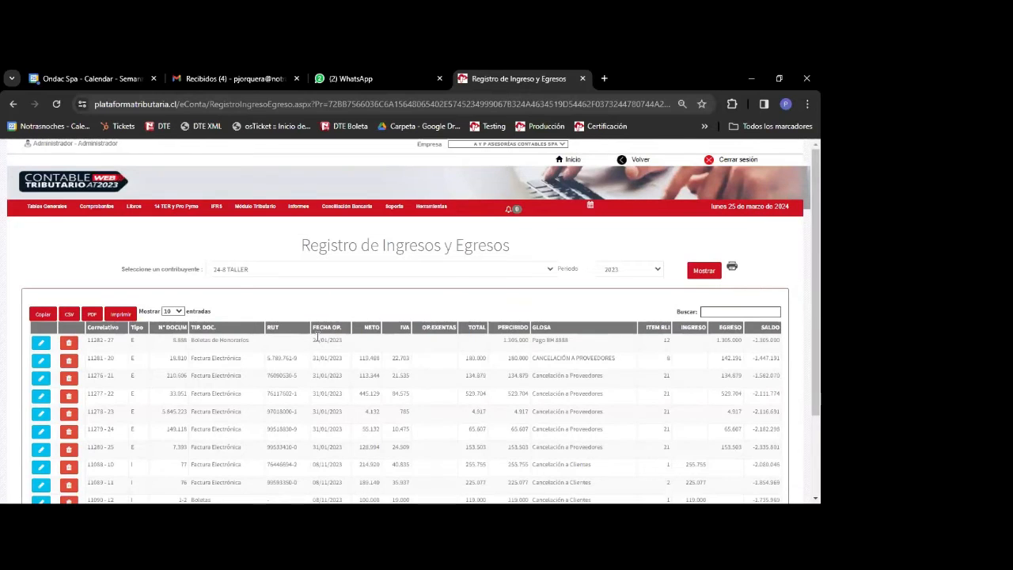
# - Open the AT 2024 Renta Líquida Imponible for regime 14 D3 and deselect "Se acoge al incentivo al ahorro"
pyautogui.moveTo(272, 213)
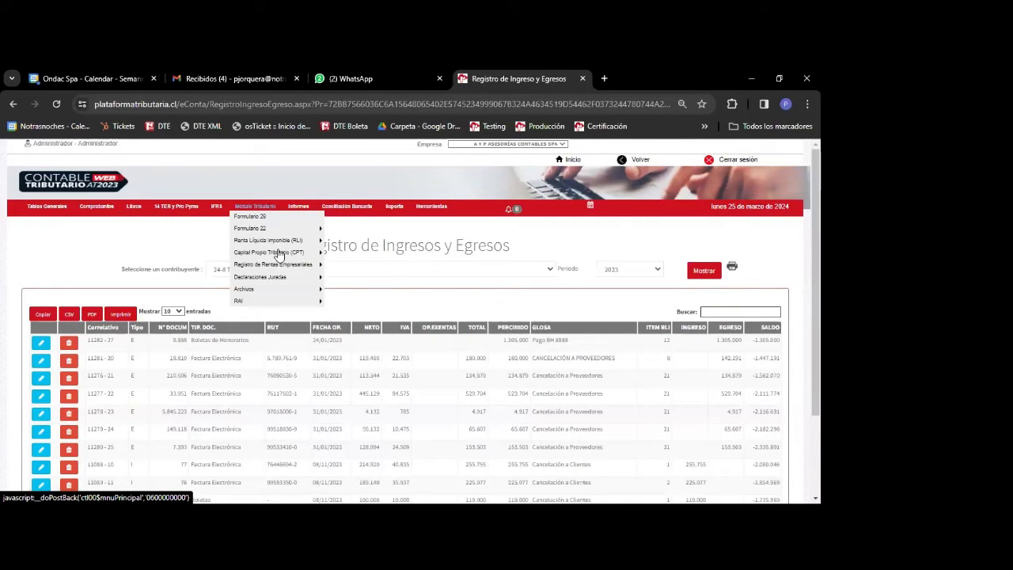
pyautogui.moveTo(286, 266)
pyautogui.moveTo(299, 241)
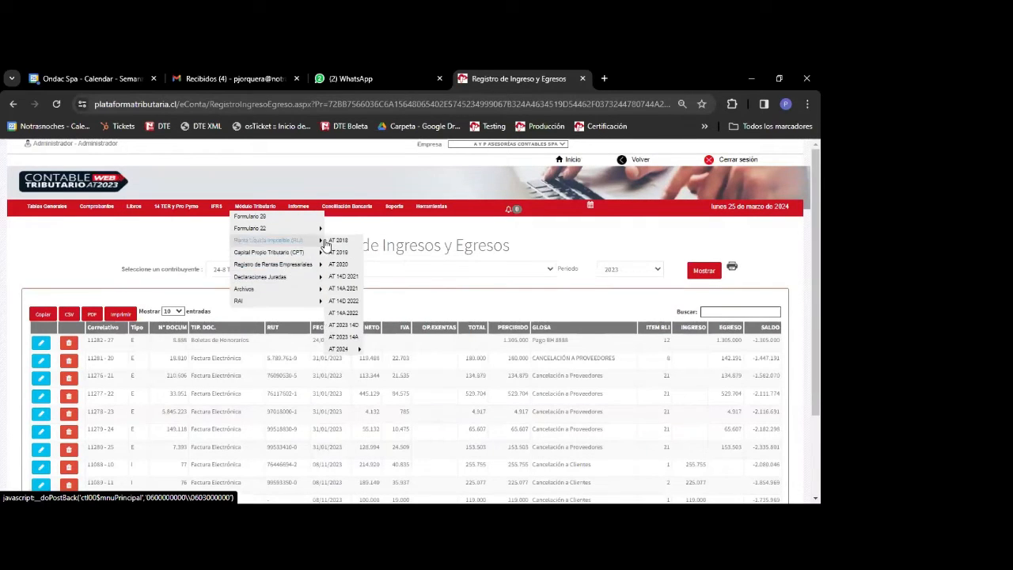
pyautogui.moveTo(345, 349)
pyautogui.click(389, 356)
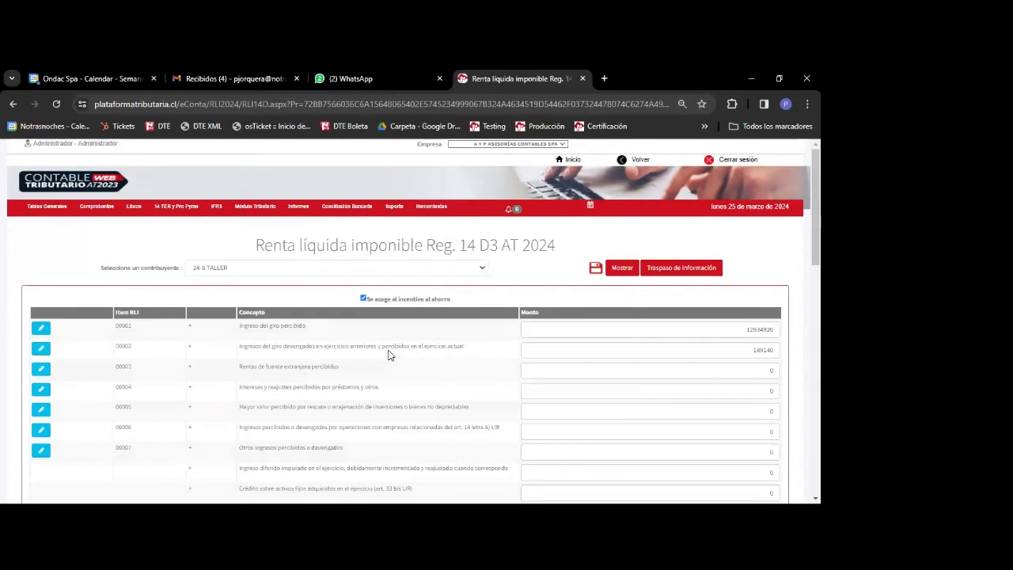
pyautogui.click(363, 298)
# - Examine the annual income and expense totals, the taxable base subject to IDPC and the IDPC amount in the Renta Líquida Imponible
pyautogui.scroll(-2, 681, 304)
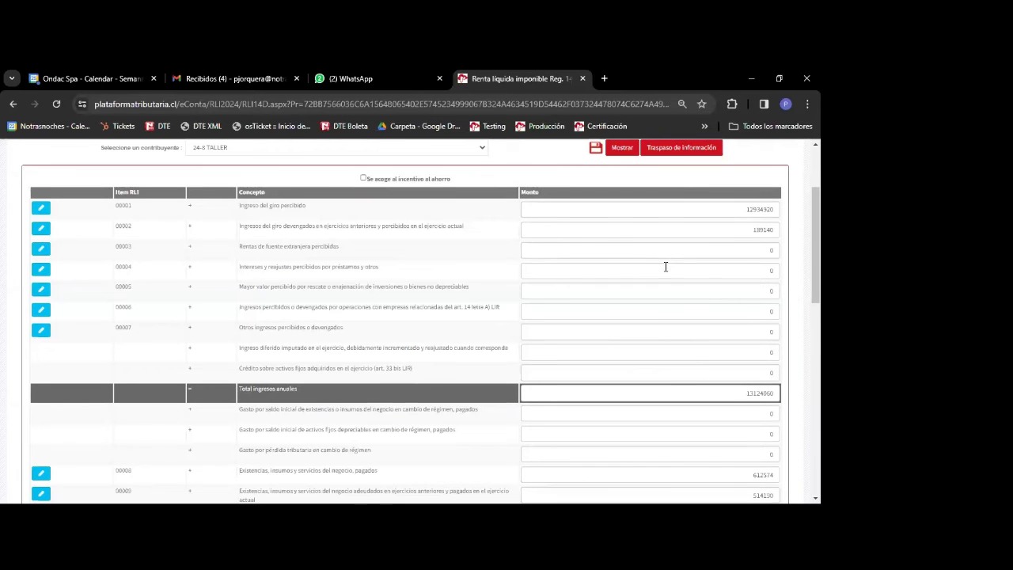
pyautogui.scroll(-15, 666, 267)
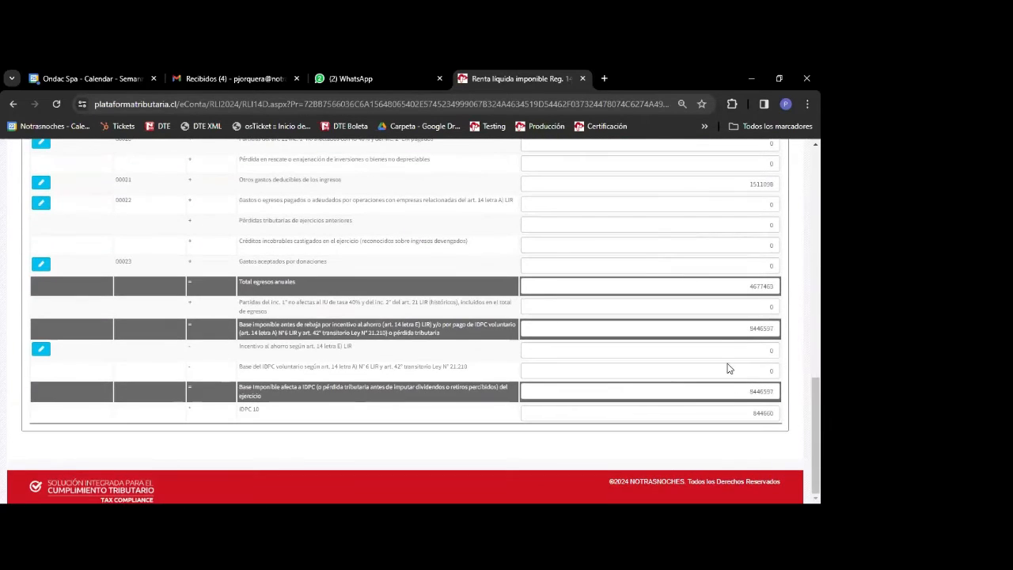
pyautogui.doubleClick(761, 391)
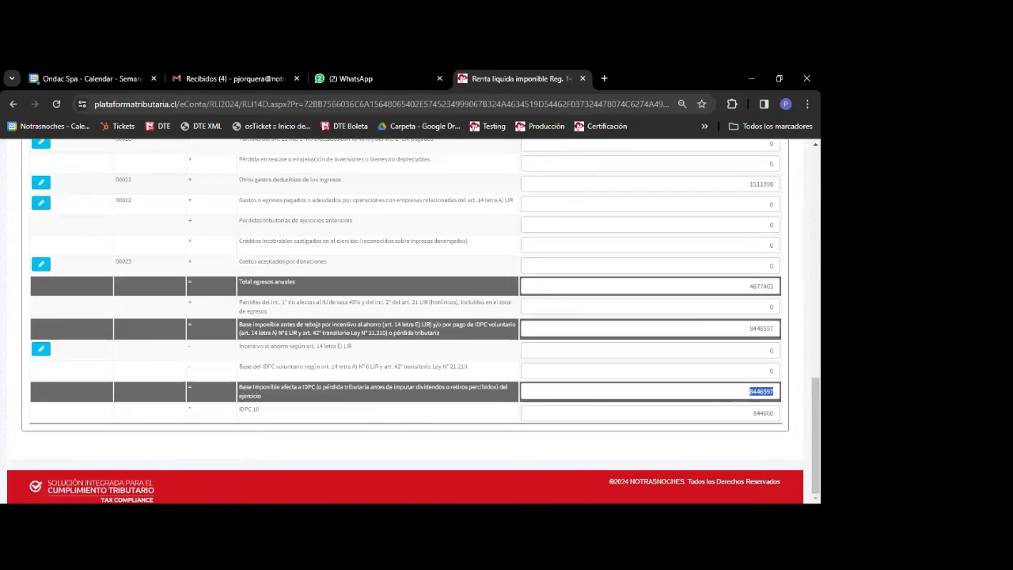
pyautogui.click(748, 411)
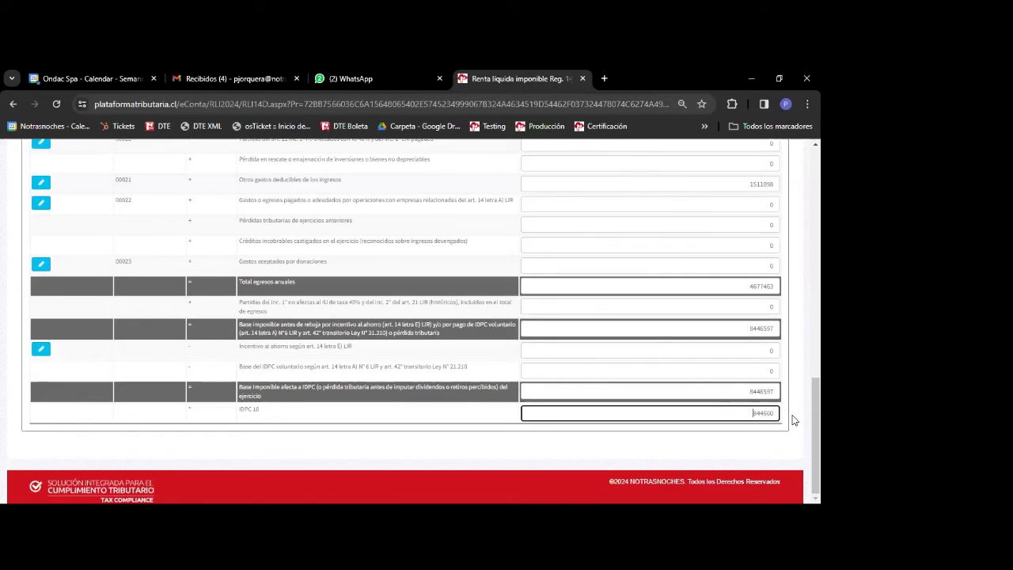
pyautogui.hotkey('ctrl', 'a')
pyautogui.scroll(5, 702, 373)
pyautogui.scroll(8, 625, 407)
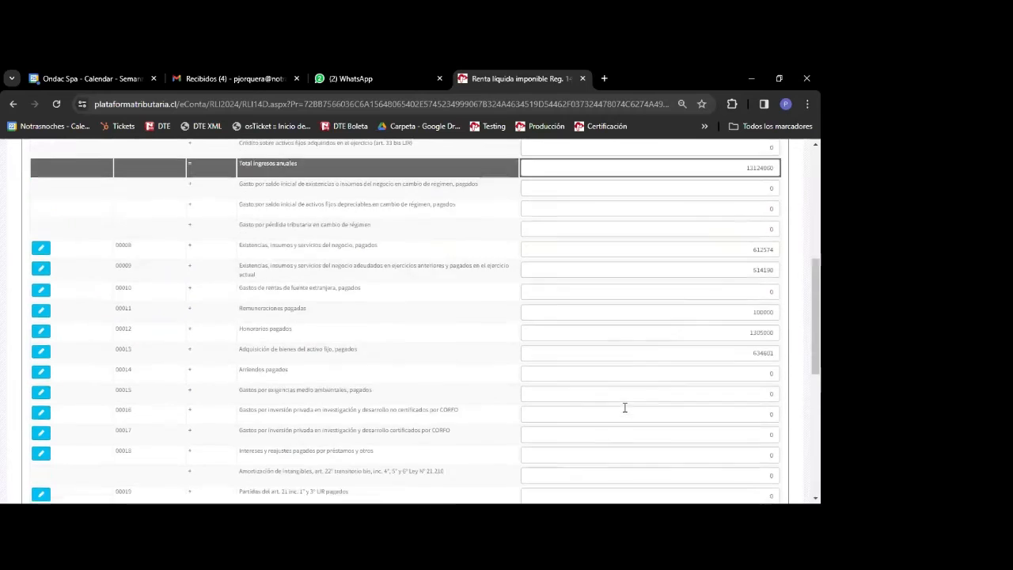
pyautogui.scroll(1, 625, 407)
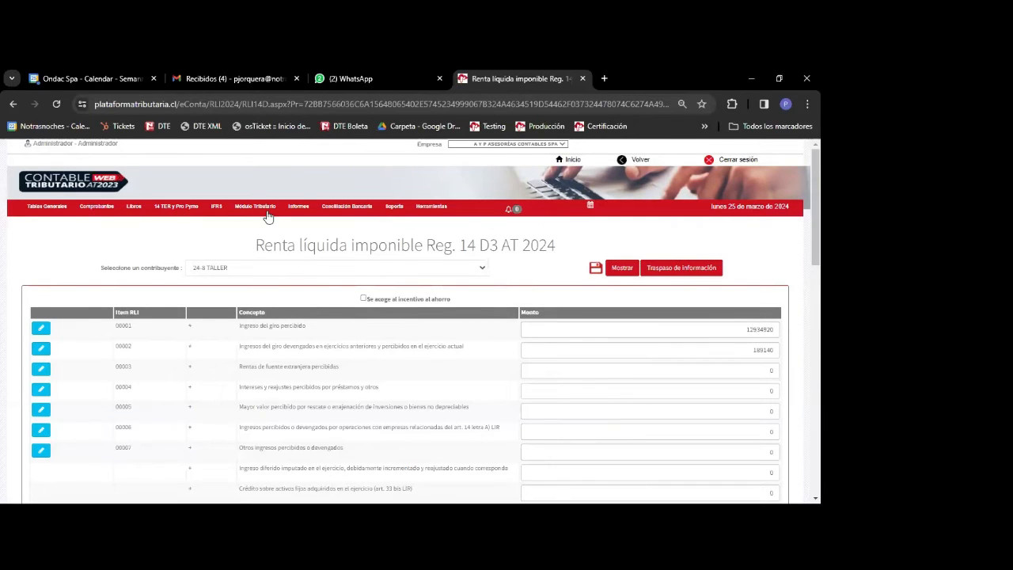
# - Open the AT 2024 Capital Propio Tributario for regime 14D 3
pyautogui.moveTo(267, 210)
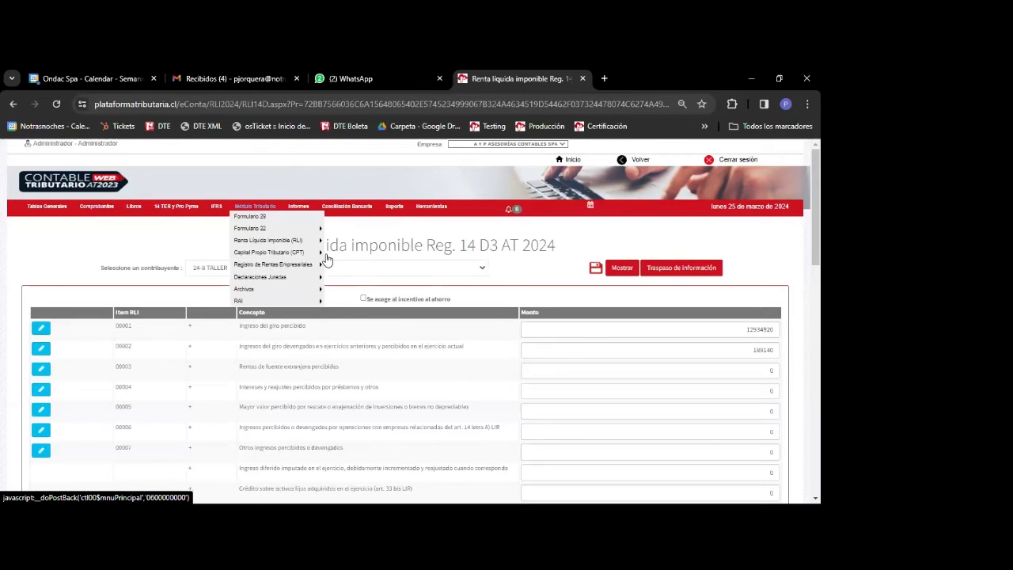
pyautogui.moveTo(318, 253)
pyautogui.moveTo(360, 373)
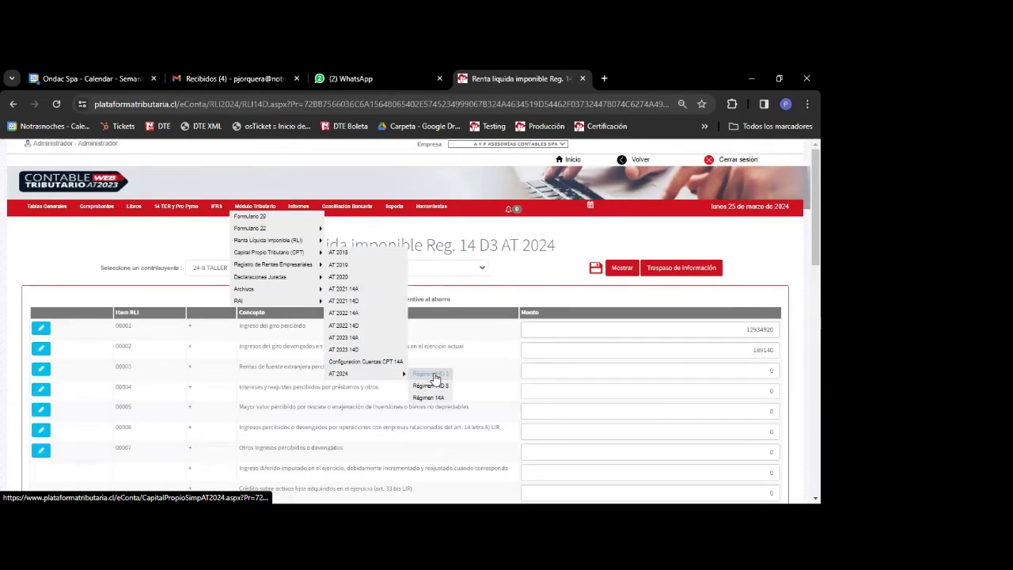
pyautogui.click(435, 374)
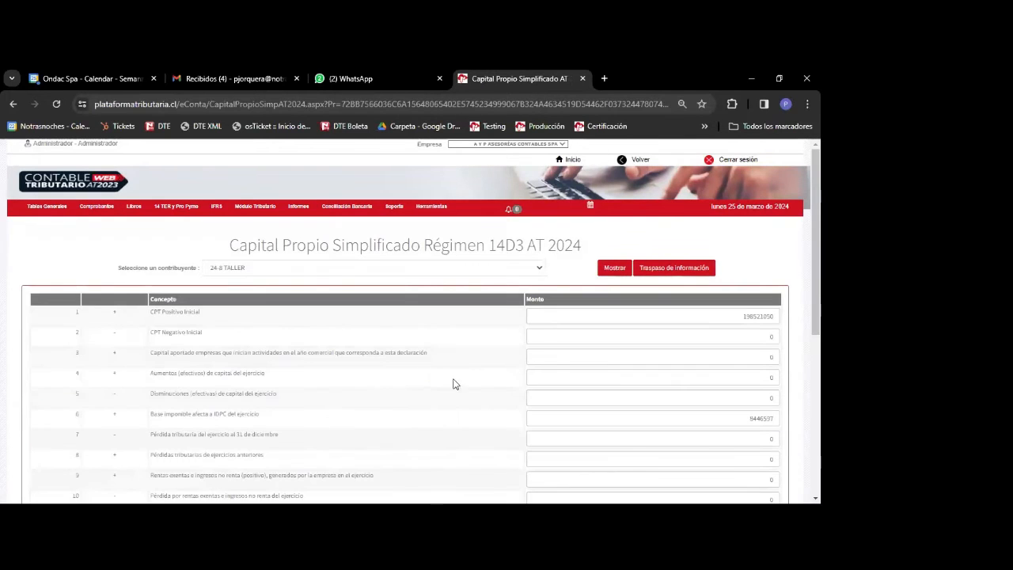
# - Examine the simplified equity items, including the IDPC taxable base, the distributed withdrawals or dividends and the final positive CPTS
pyautogui.scroll(-2, 507, 370)
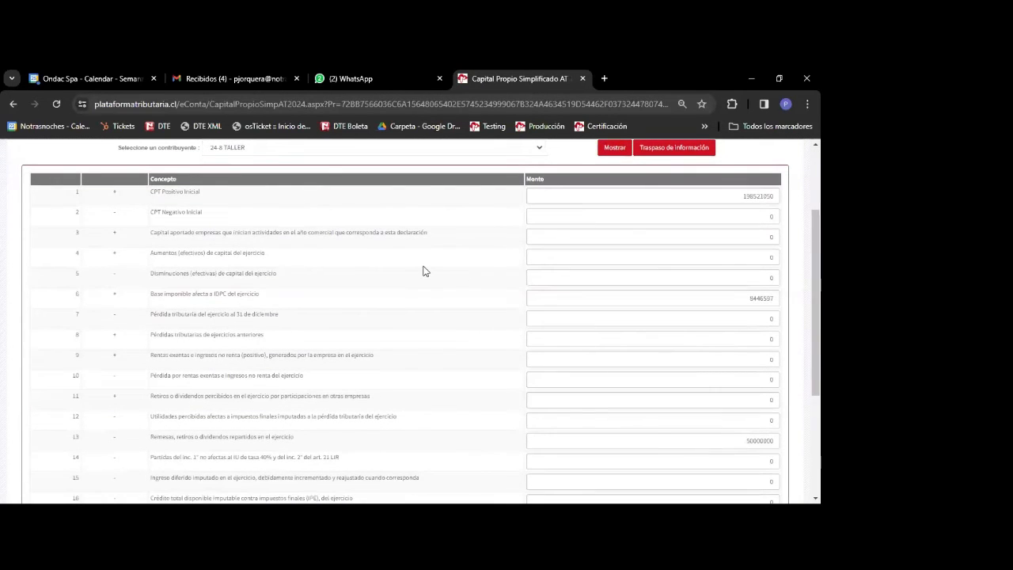
pyautogui.scroll(-3, 425, 272)
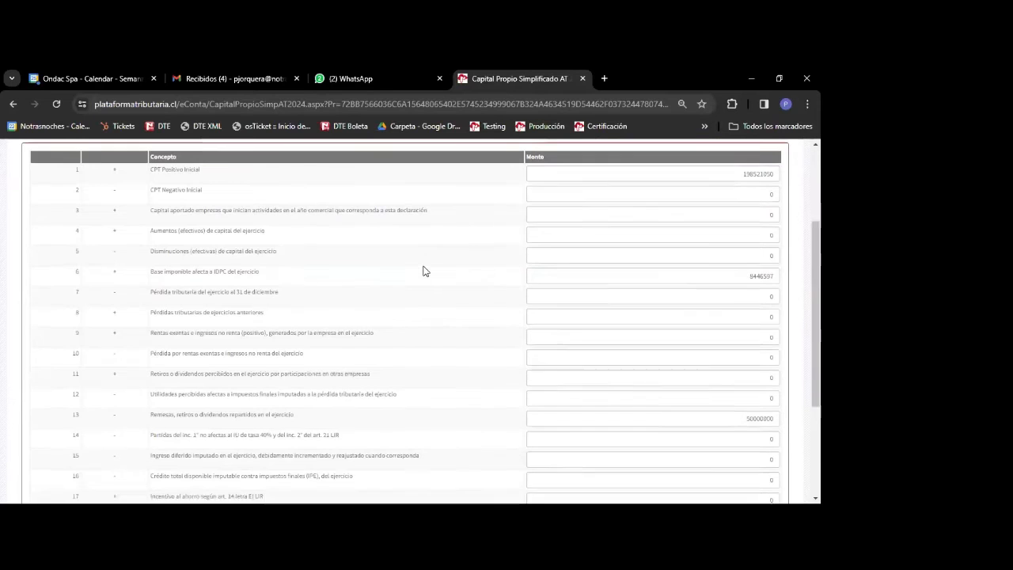
pyautogui.scroll(5, 512, 301)
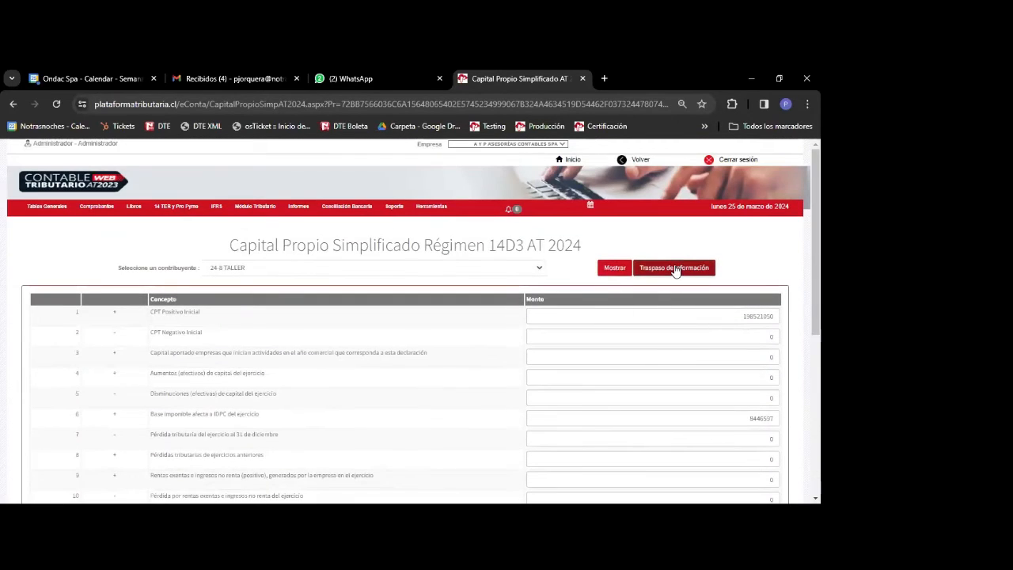
pyautogui.scroll(-2, 607, 377)
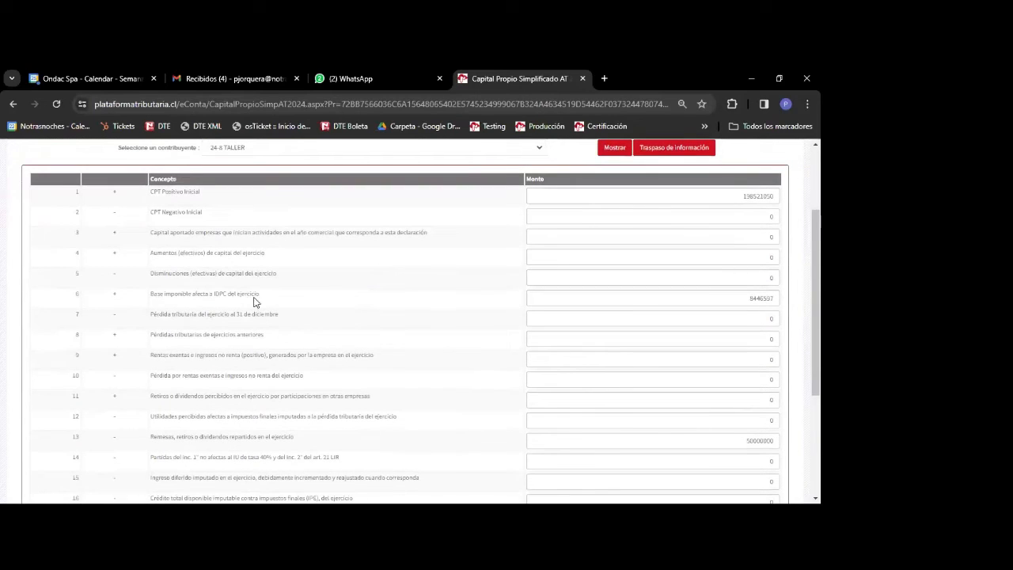
pyautogui.click(710, 299)
pyautogui.scroll(-1, 672, 364)
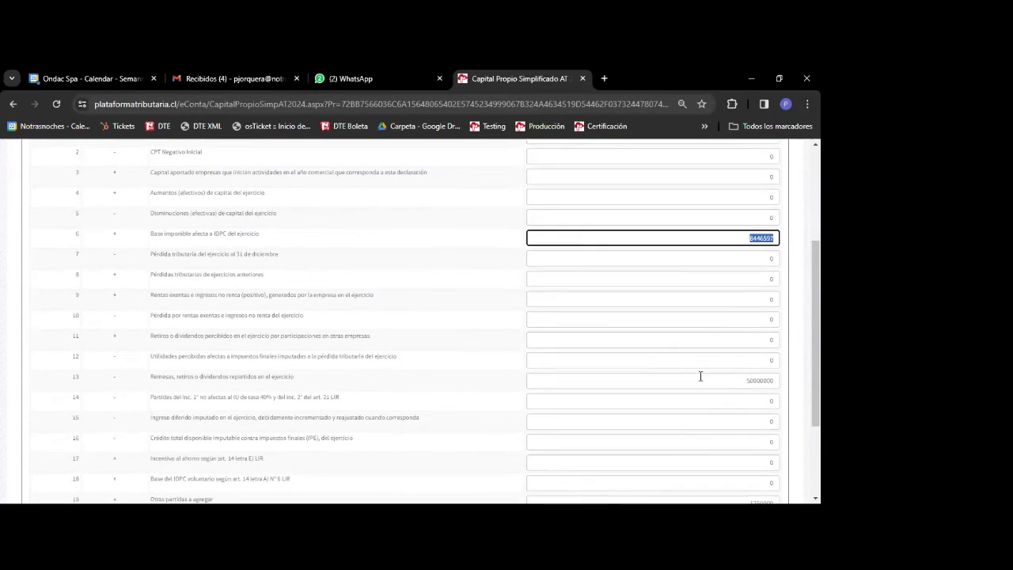
pyautogui.click(714, 380)
pyautogui.scroll(-2, 631, 363)
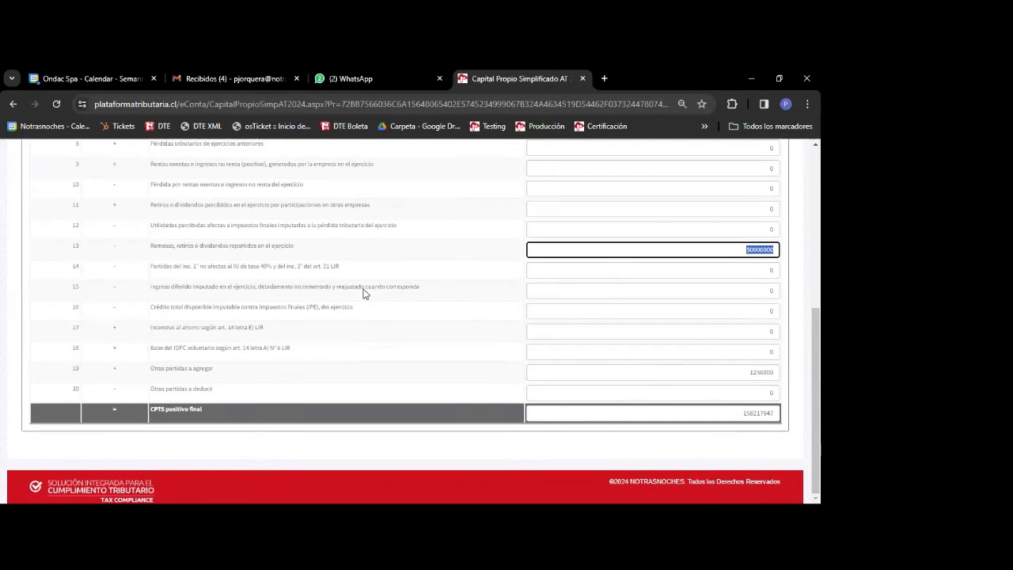
pyautogui.scroll(2, 637, 285)
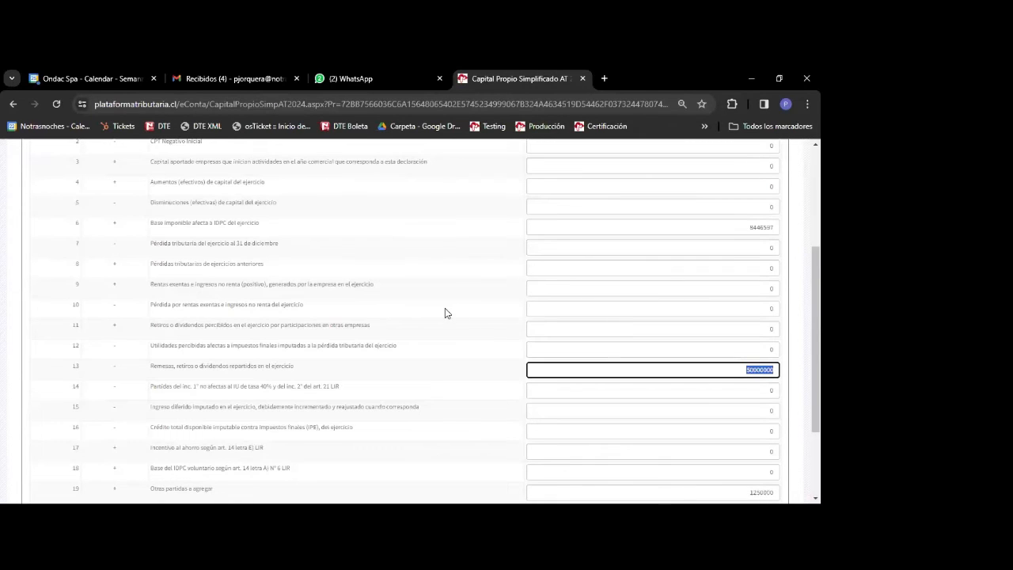
pyautogui.scroll(2, 446, 313)
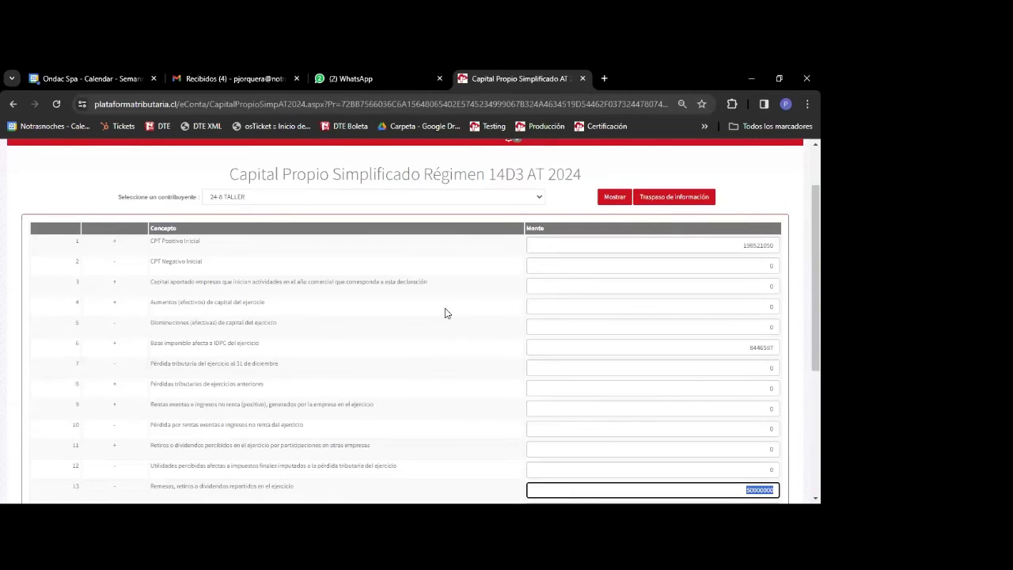
pyautogui.scroll(1, 446, 312)
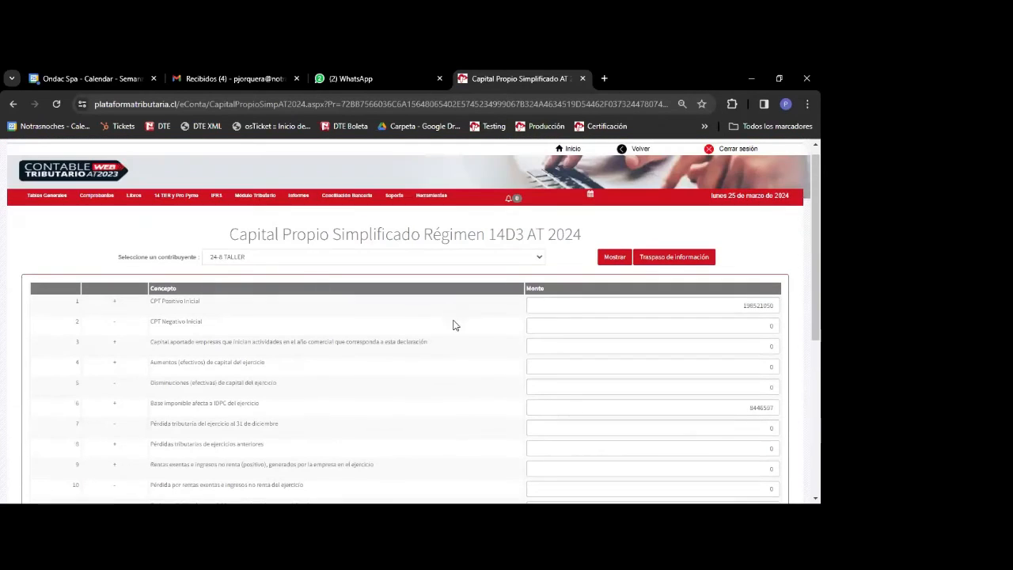
# - Open the RAI for AT 2024 and examine its components, including the distributed remittances, withdrawals or dividends
pyautogui.moveTo(260, 196)
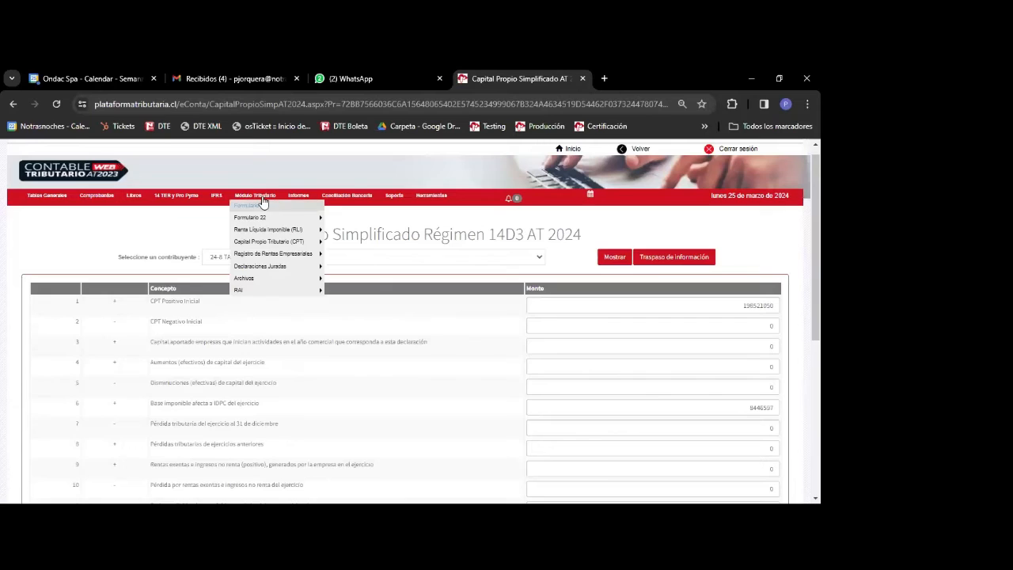
pyautogui.moveTo(271, 289)
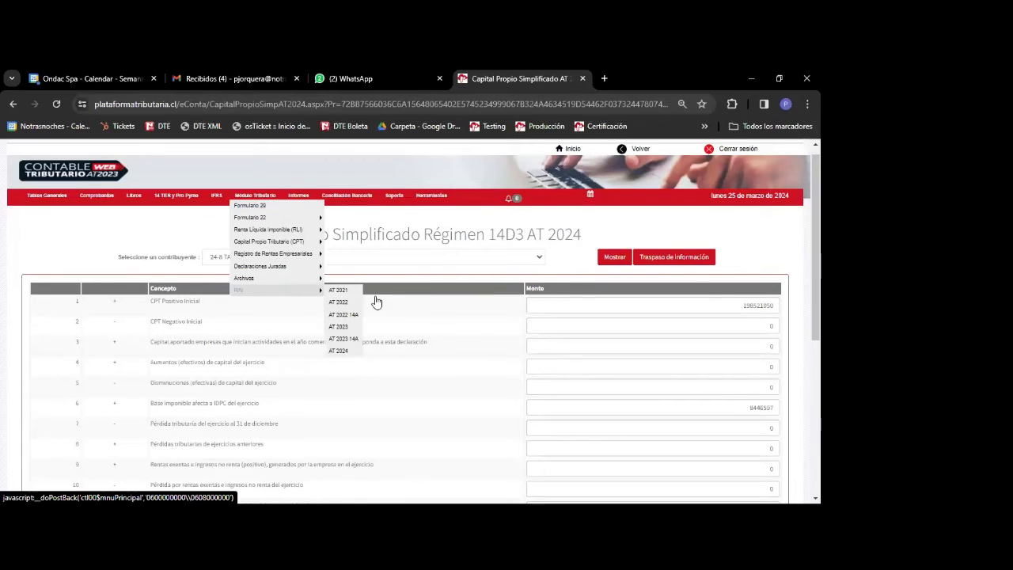
pyautogui.click(338, 353)
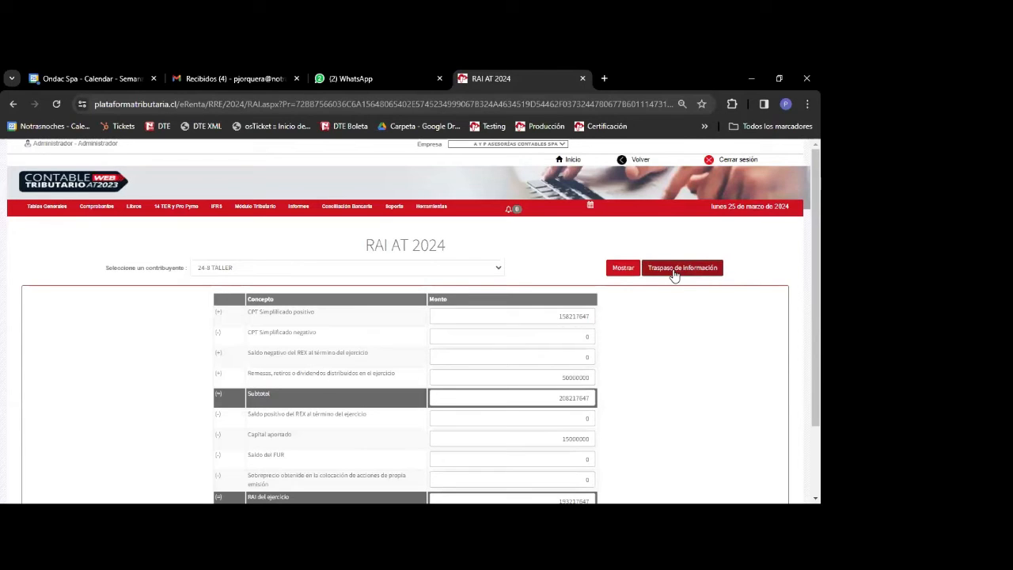
pyautogui.scroll(-1, 663, 323)
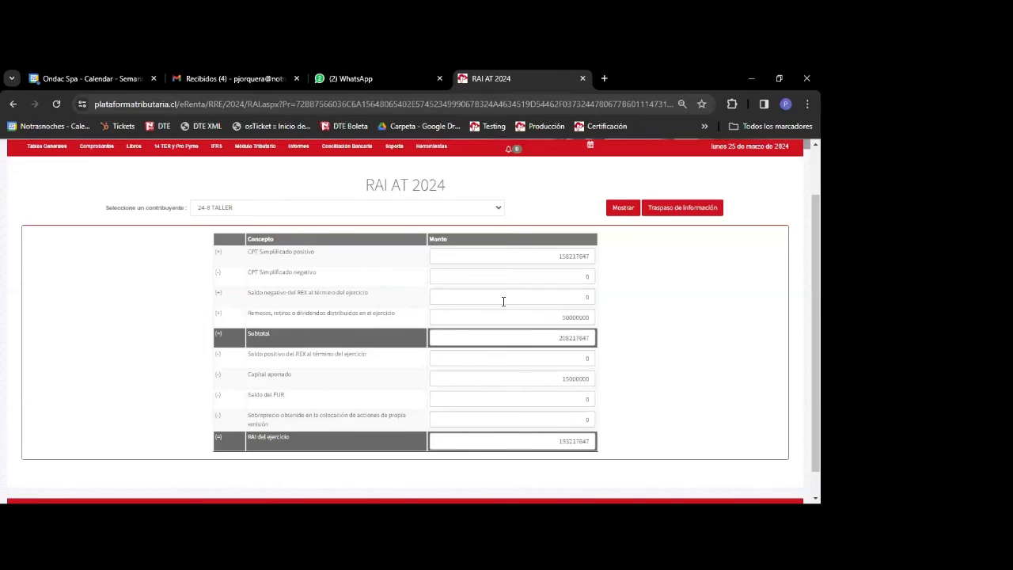
pyautogui.moveTo(554, 317); pyautogui.dragTo(586, 318)
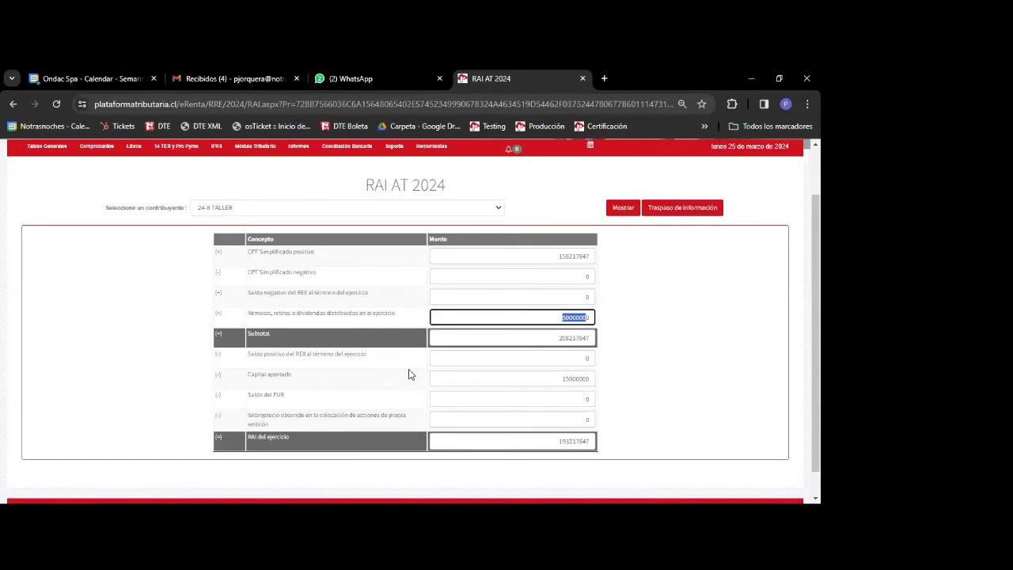
pyautogui.scroll(1, 408, 374)
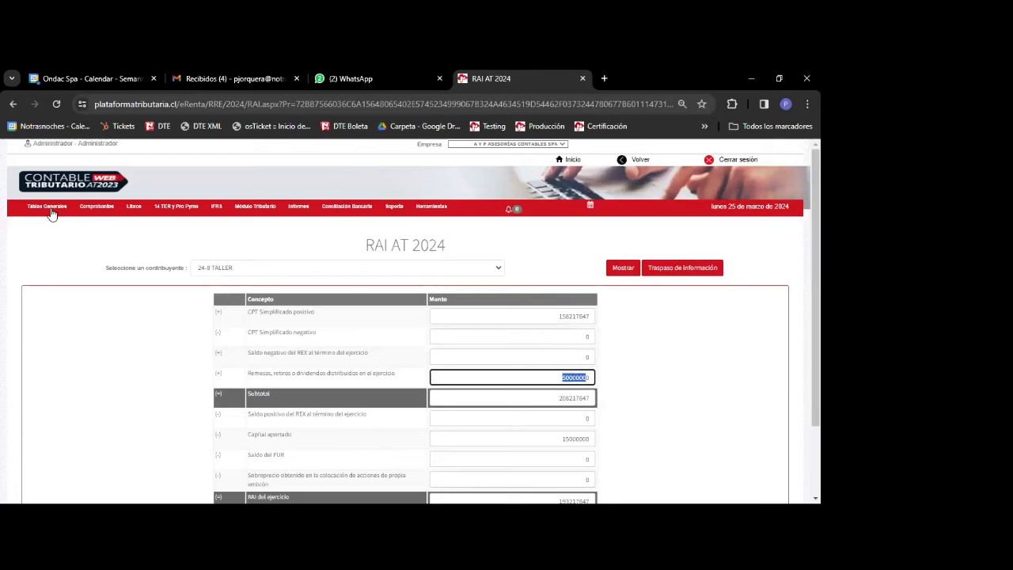
# - Open the 2024 maintenance of withdrawals, dividends or remittances, select the taxpayer's owner and review the owner's recorded withdrawals
pyautogui.moveTo(51, 212)
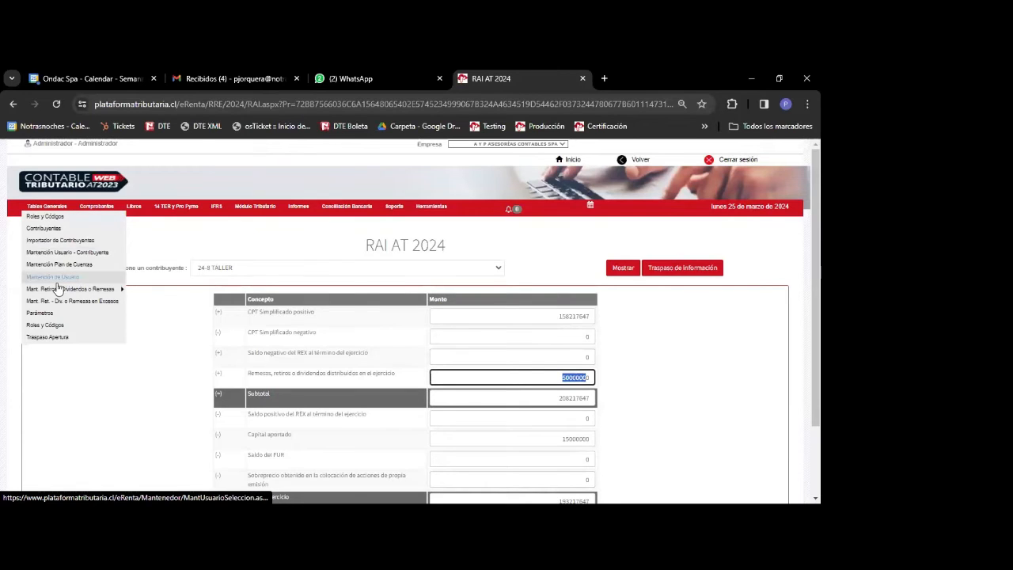
pyautogui.moveTo(58, 290)
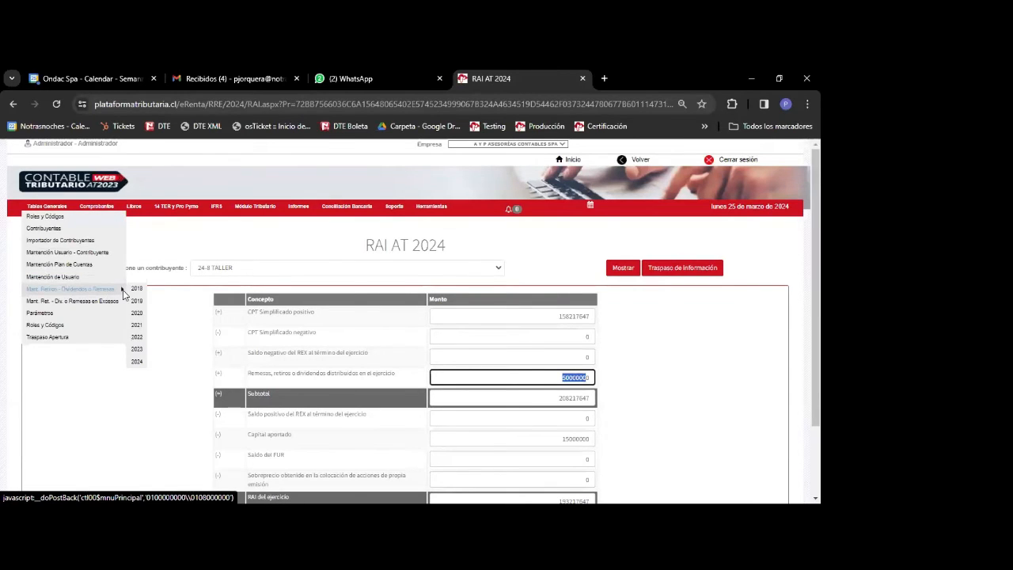
pyautogui.click(139, 363)
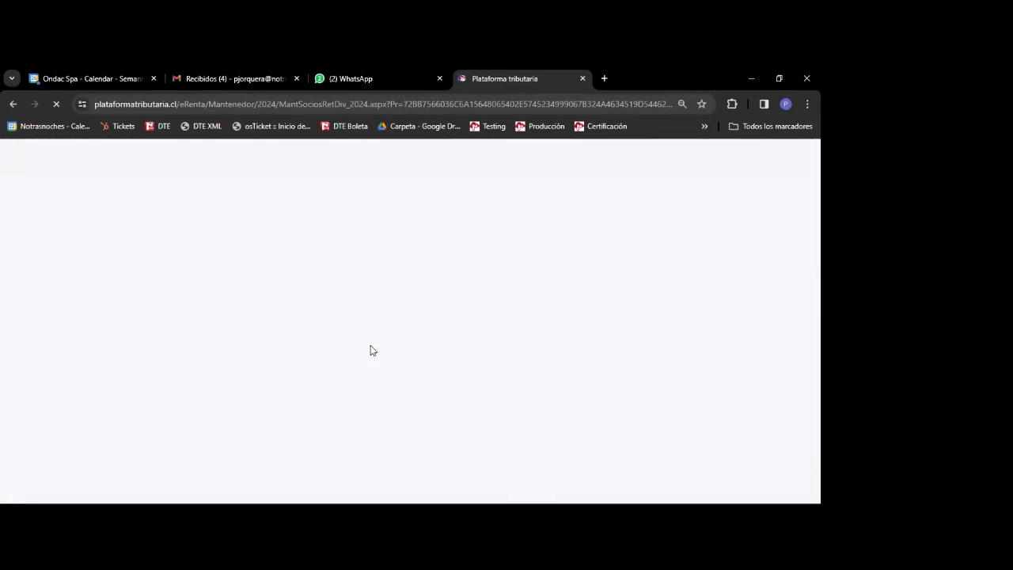
pyautogui.click(277, 309)
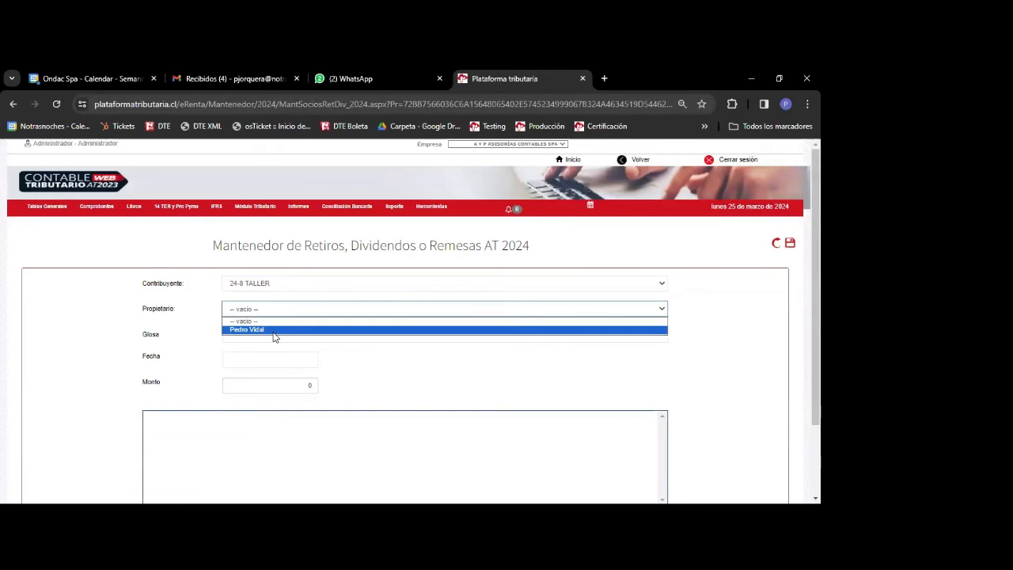
pyautogui.click(274, 331)
pyautogui.scroll(-2, 185, 283)
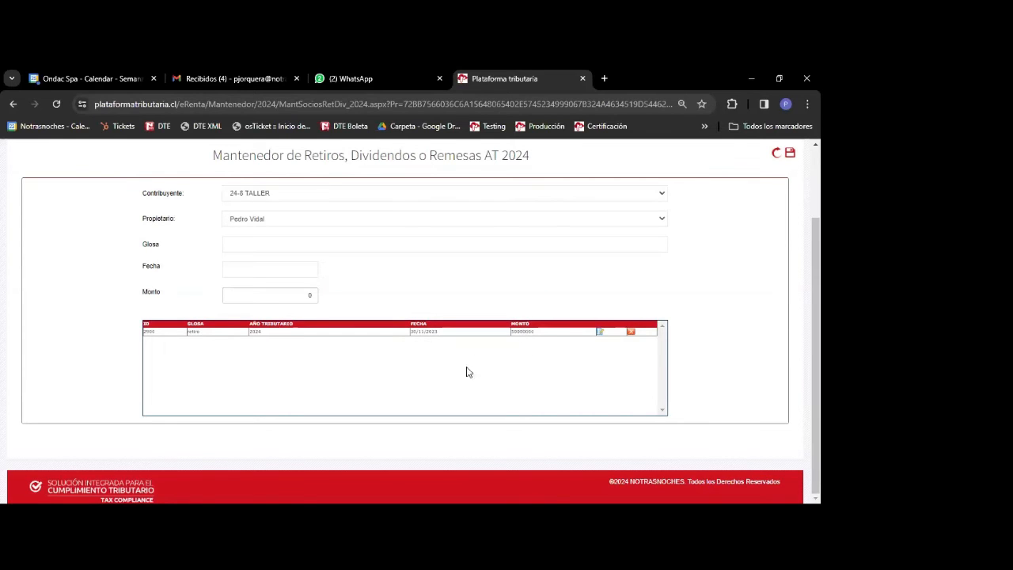
pyautogui.scroll(2, 447, 383)
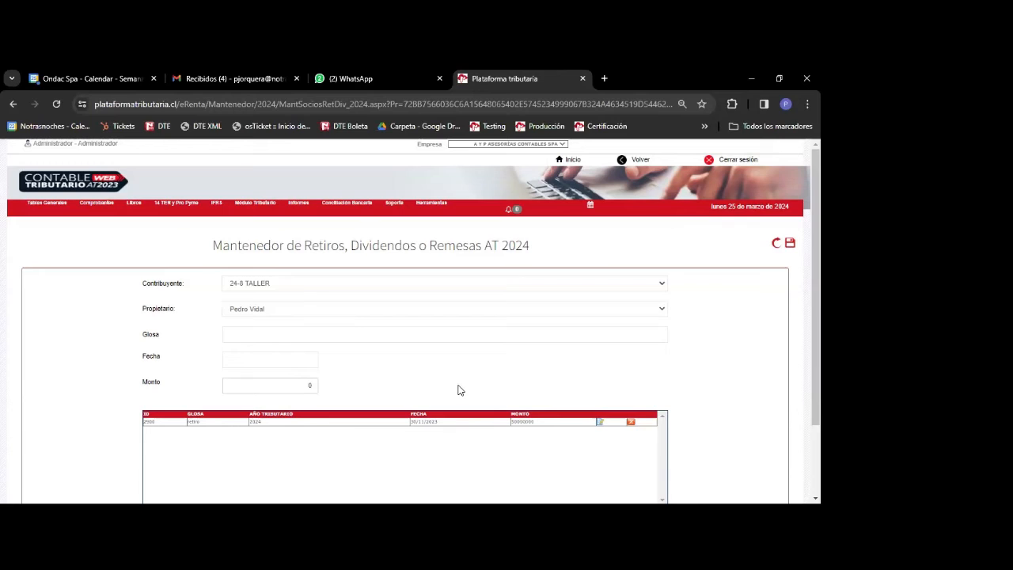
# - Open the AT 2024 Registro de Imputación 14D and review the prior-year remainder in the REX section
pyautogui.moveTo(258, 207)
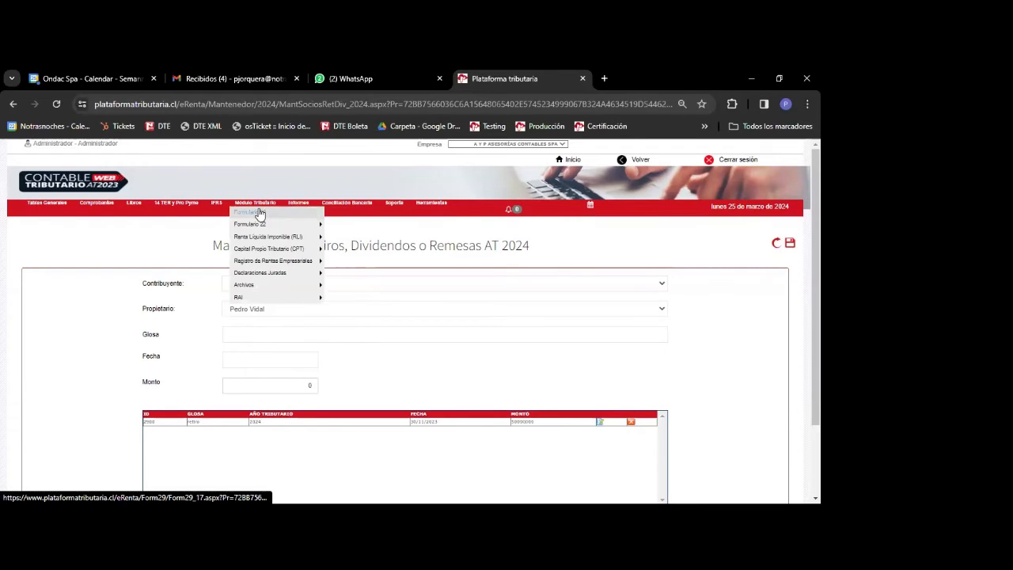
pyautogui.moveTo(299, 262)
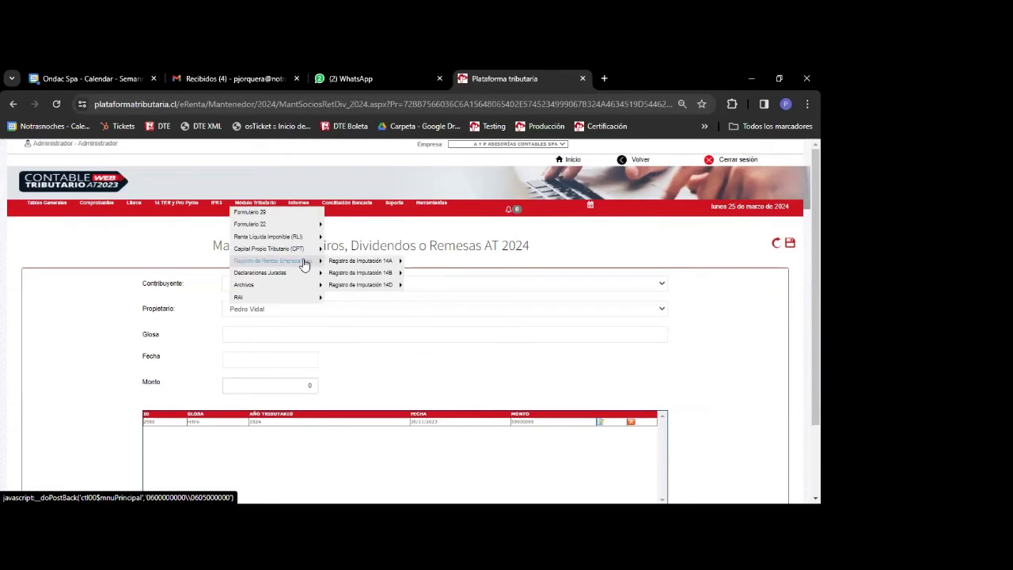
pyautogui.moveTo(372, 284)
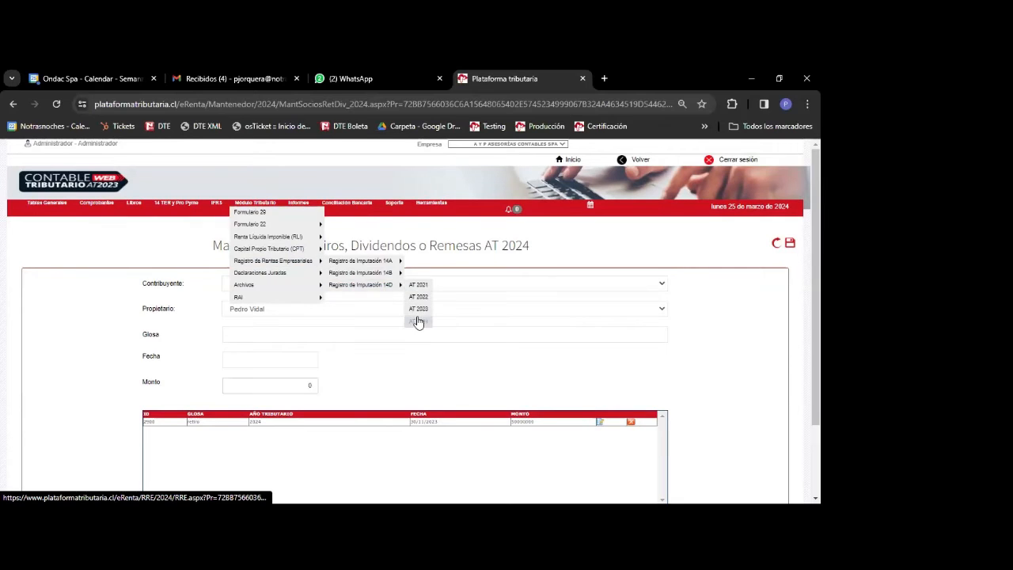
pyautogui.click(418, 322)
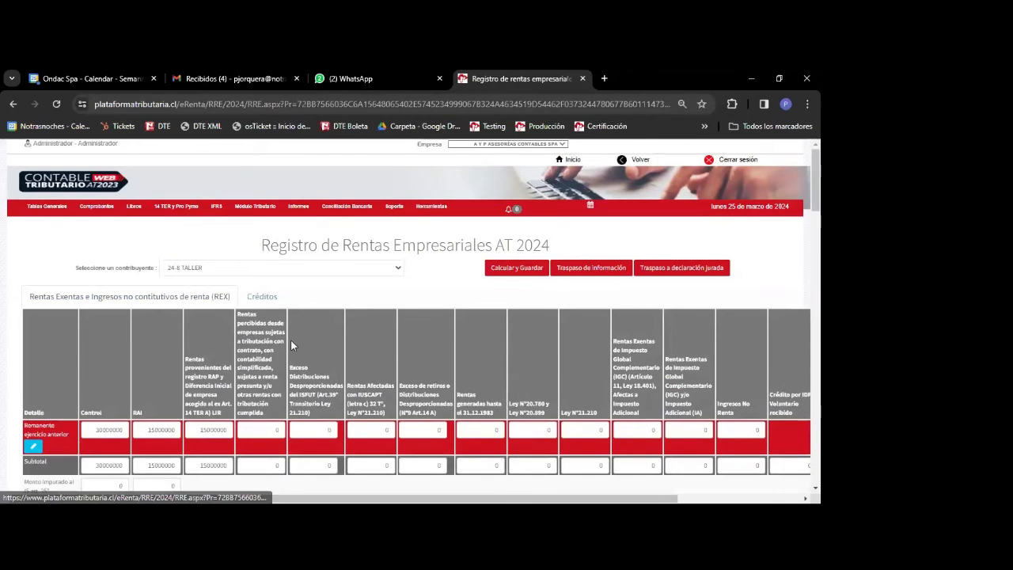
pyautogui.scroll(-2, 269, 336)
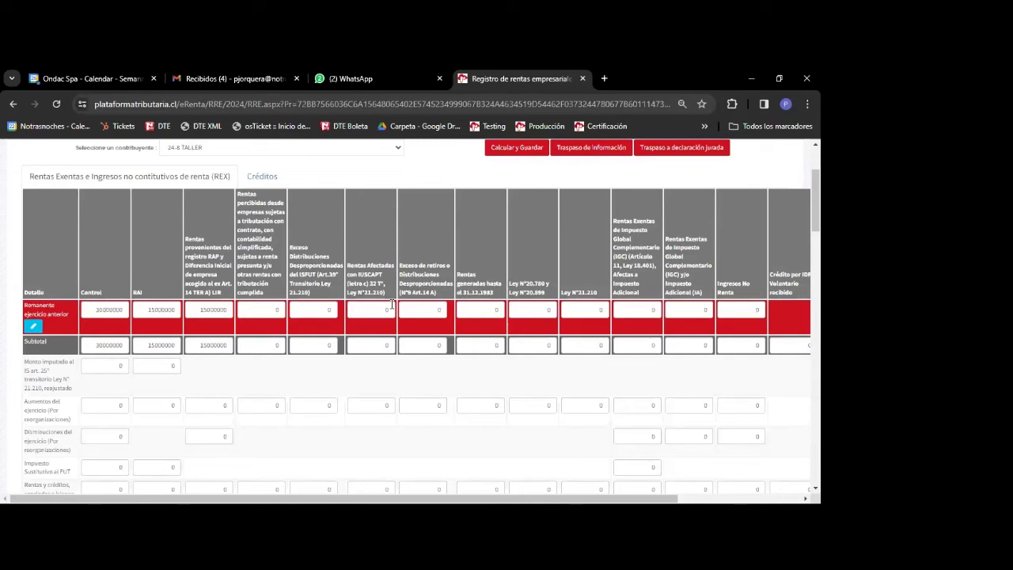
pyautogui.scroll(2, 581, 331)
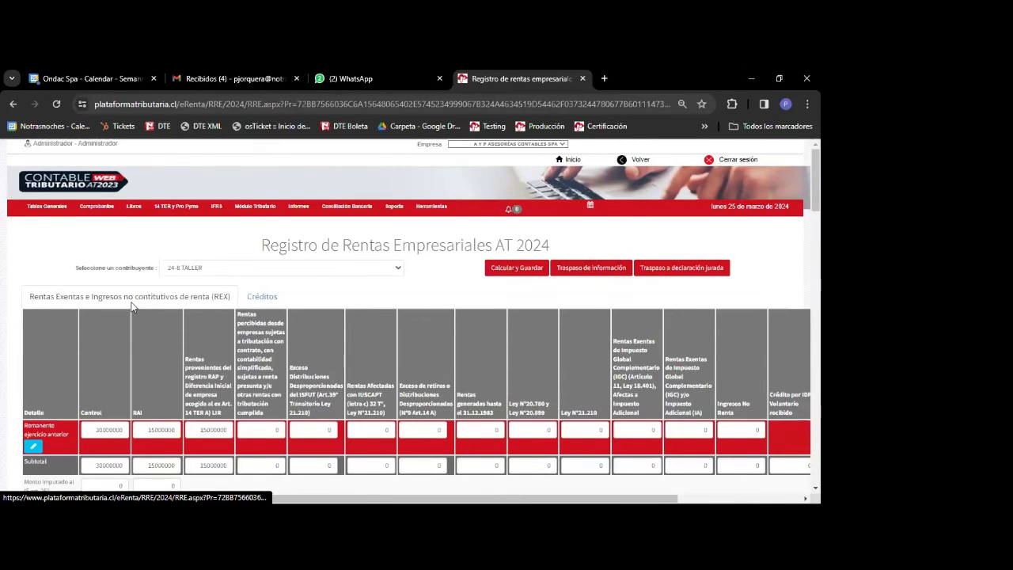
# - Examine the RAI del Ejercicio, the withdrawal imputation and the remainder for the following year in the REX section
pyautogui.scroll(-10, 133, 307)
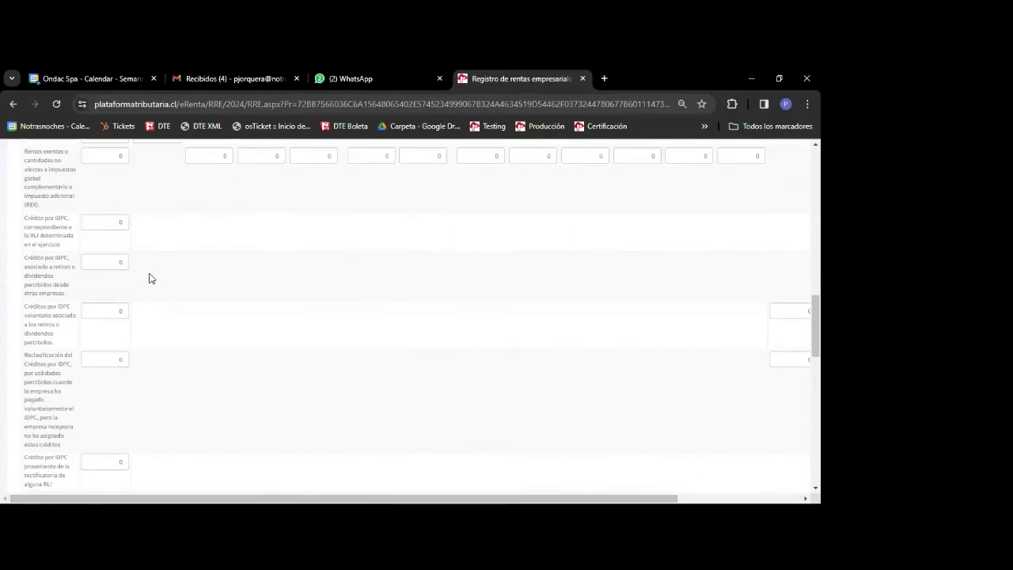
pyautogui.scroll(2, 150, 279)
pyautogui.moveTo(145, 195); pyautogui.dragTo(171, 200)
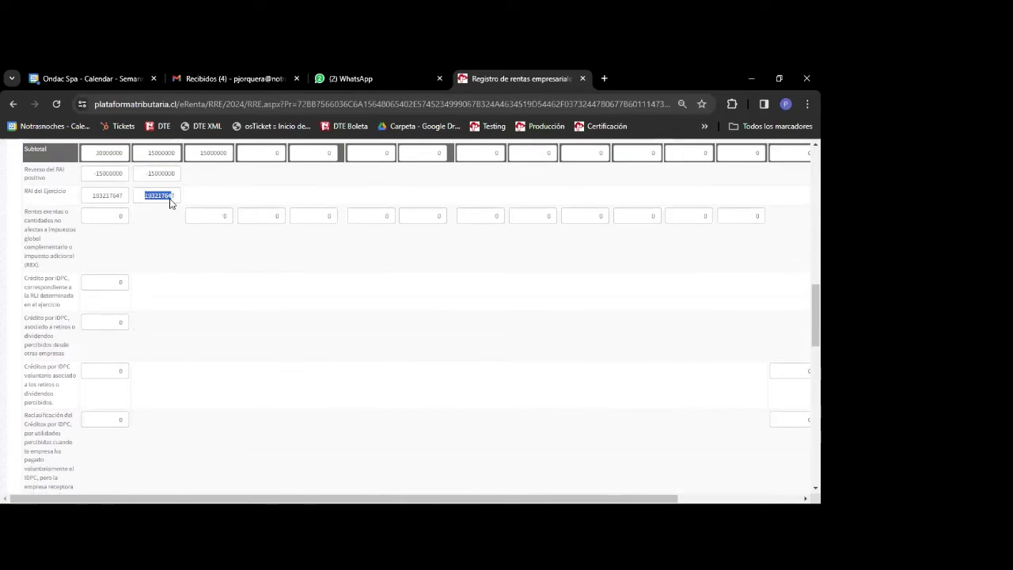
pyautogui.scroll(-10, 154, 214)
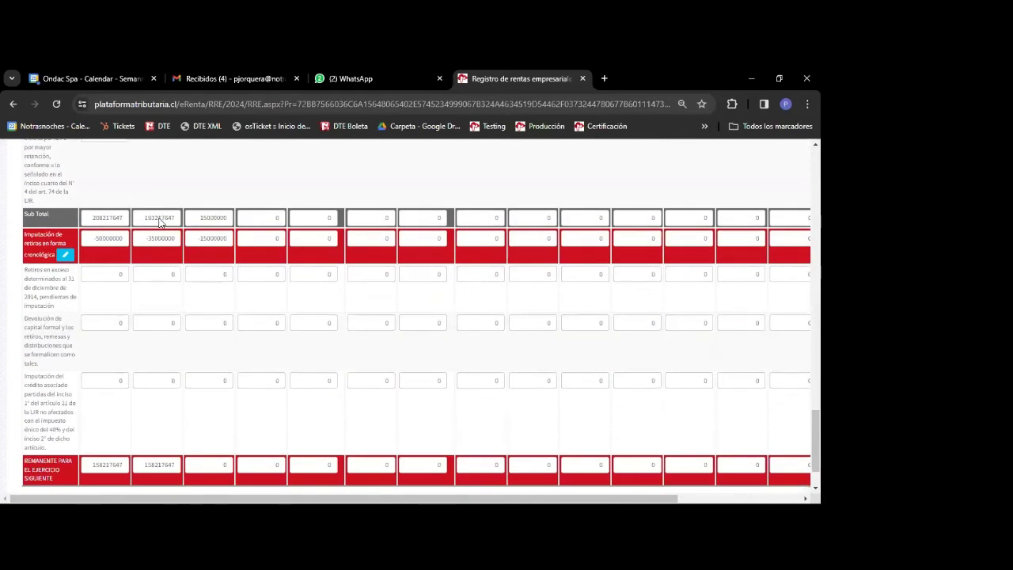
# - View the detail of the chronological withdrawal imputations by month and owner, and close it
pyautogui.click(65, 254)
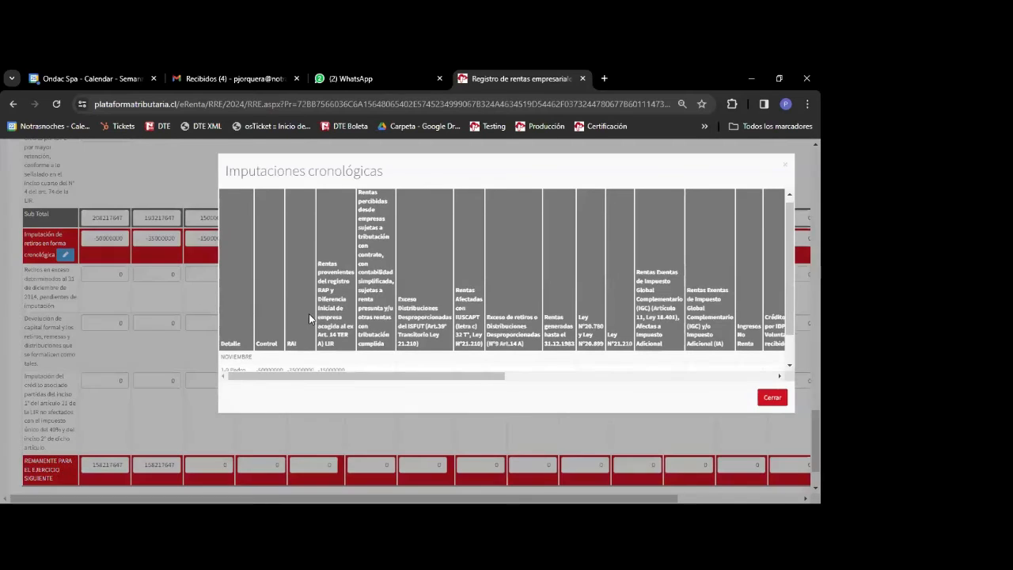
pyautogui.scroll(-2, 309, 314)
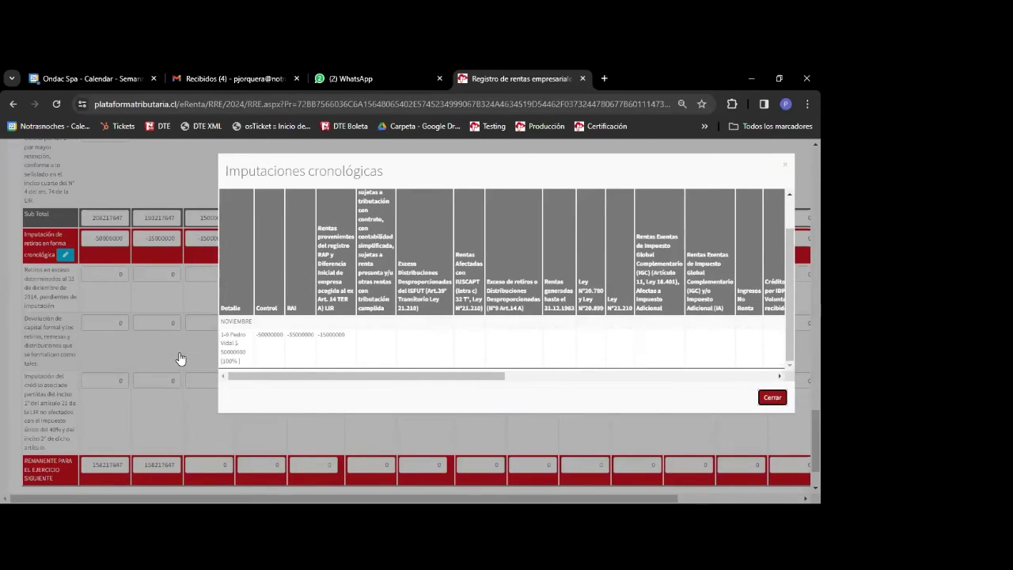
pyautogui.press('Escape')
pyautogui.scroll(8, 236, 352)
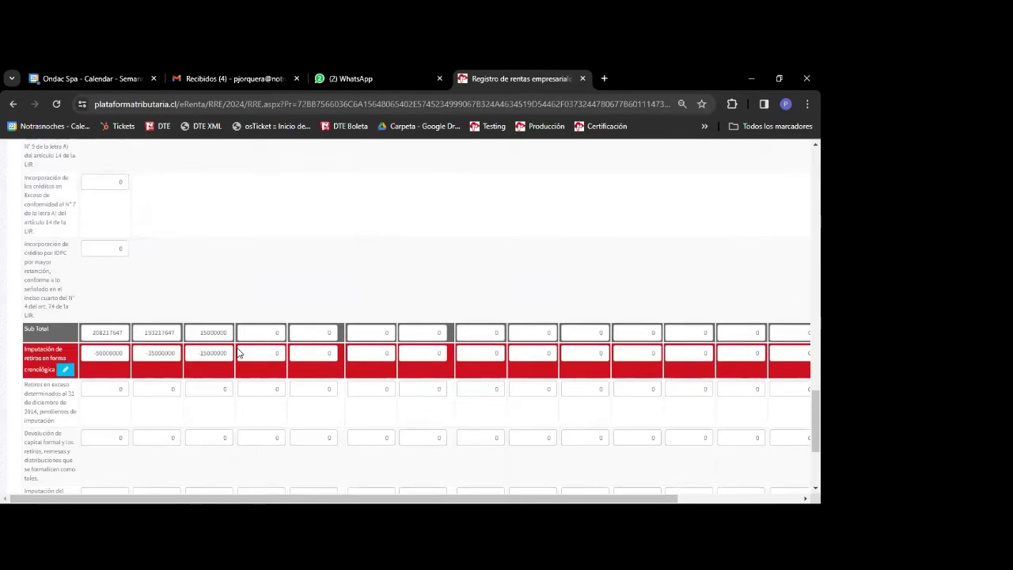
# - Examine the Créditos section of the register, including the IDPC credit from the year's RLI, the prior-year remainder and the STUT balance
pyautogui.scroll(10, 237, 352)
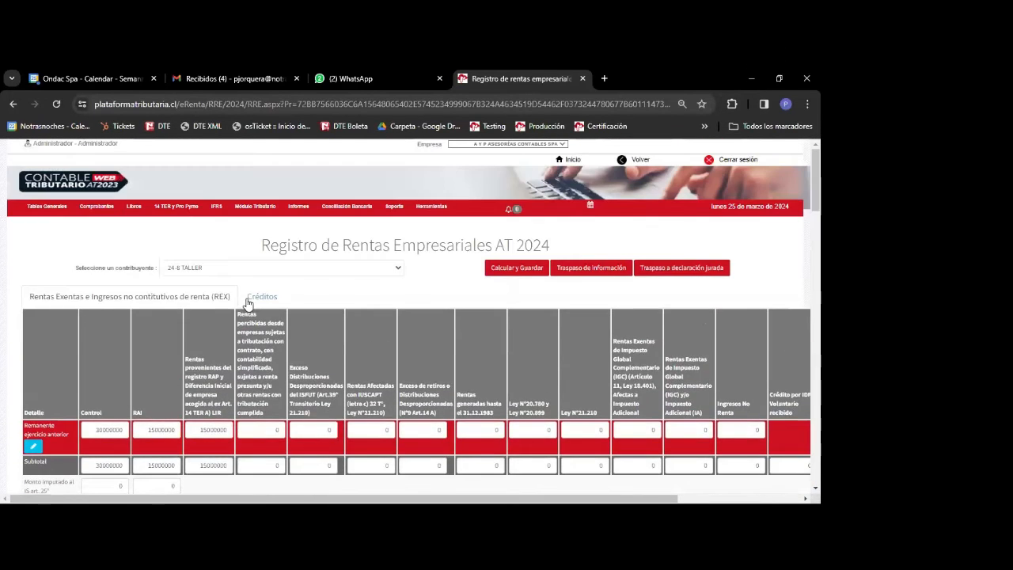
pyautogui.click(253, 302)
pyautogui.scroll(-10, 212, 350)
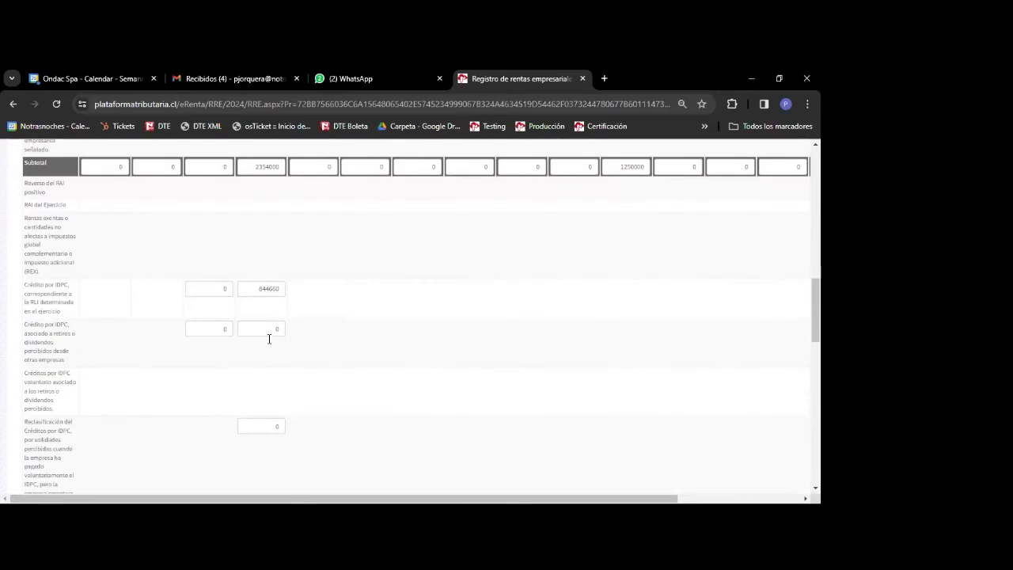
pyautogui.click(257, 289)
pyautogui.scroll(10, 264, 294)
pyautogui.scroll(1, 248, 208)
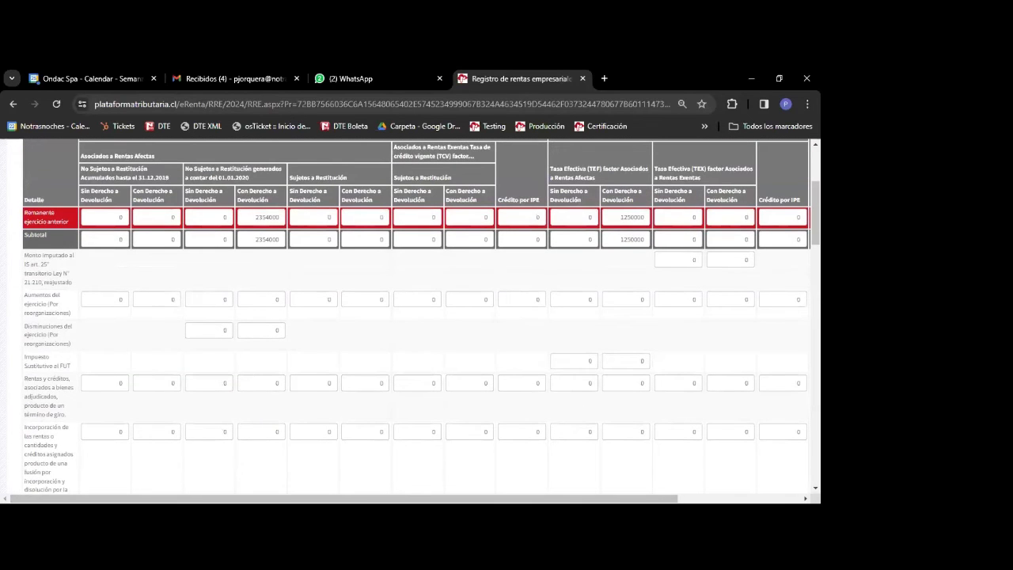
pyautogui.hscroll(3, 719, 247)
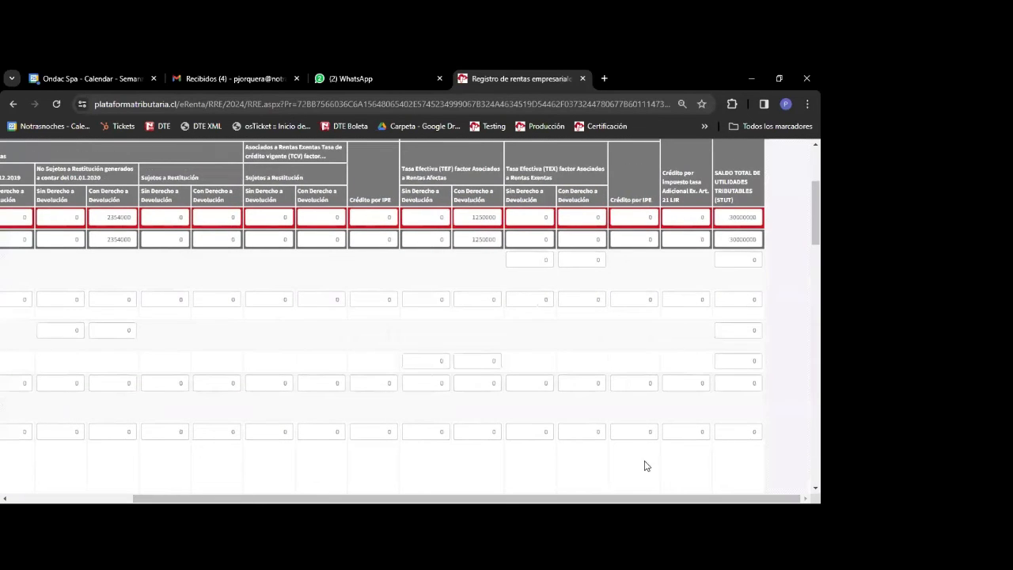
pyautogui.hscroll(-5, 235, 452)
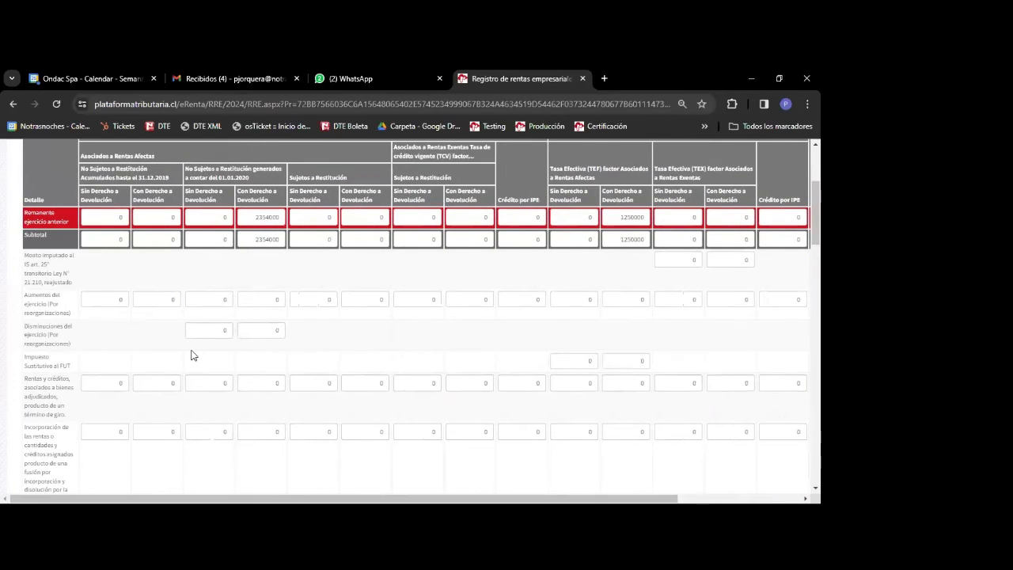
pyautogui.scroll(3, 193, 356)
# - Return to the REX section, calculate and save the business income register, waiting for the page to respond
pyautogui.click(164, 297)
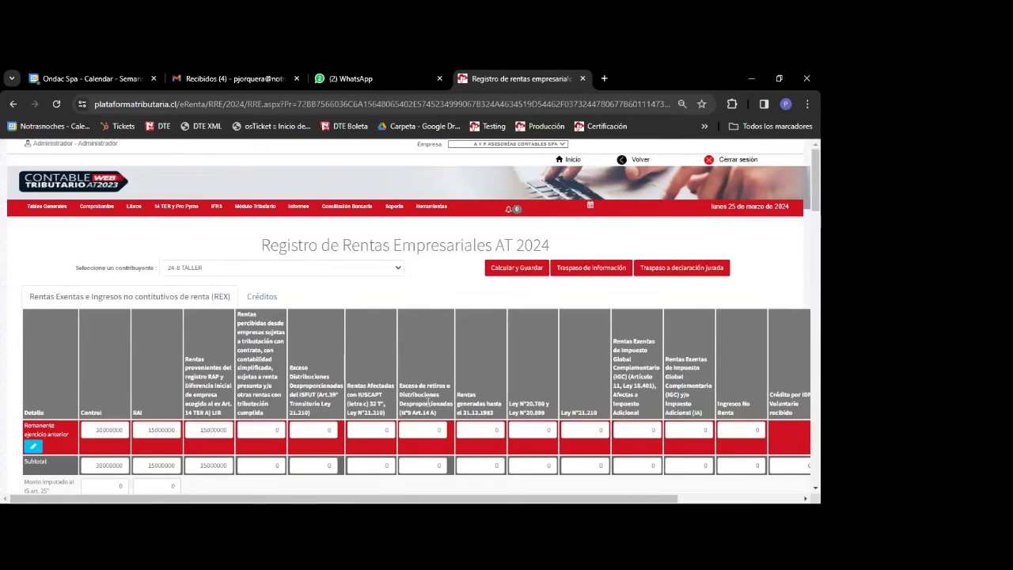
pyautogui.click(517, 274)
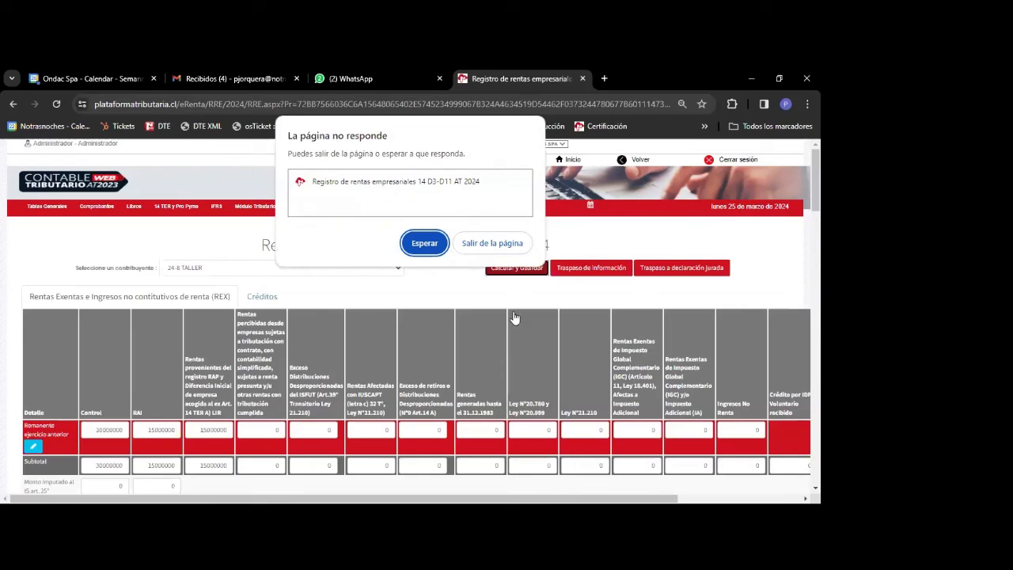
pyautogui.click(434, 245)
pyautogui.click(425, 243)
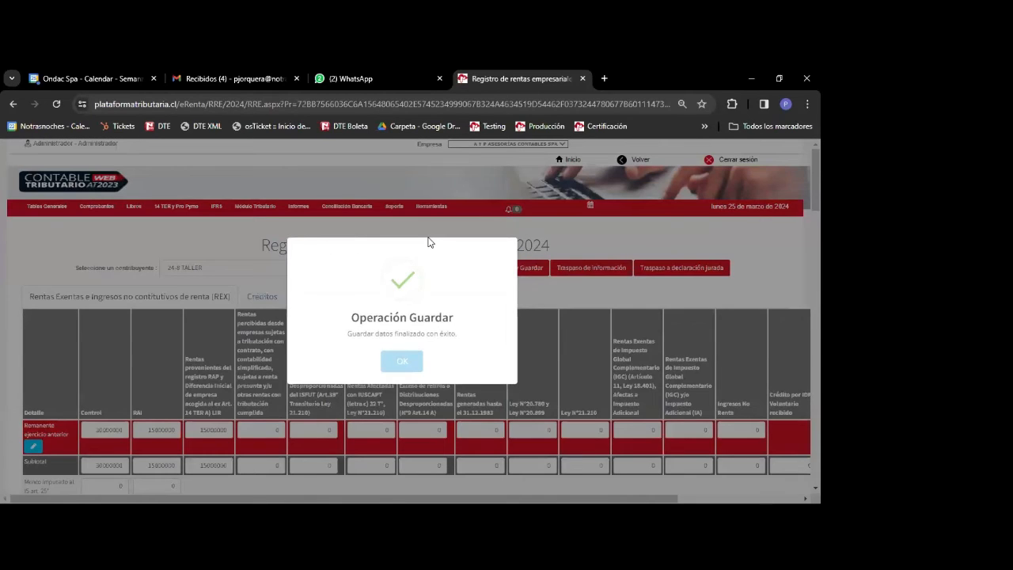
pyautogui.click(402, 361)
# - Reopen the chronological withdrawal imputations, check the credits assigned to the owner's November withdrawal, and close the detail
pyautogui.scroll(-10, 19, 278)
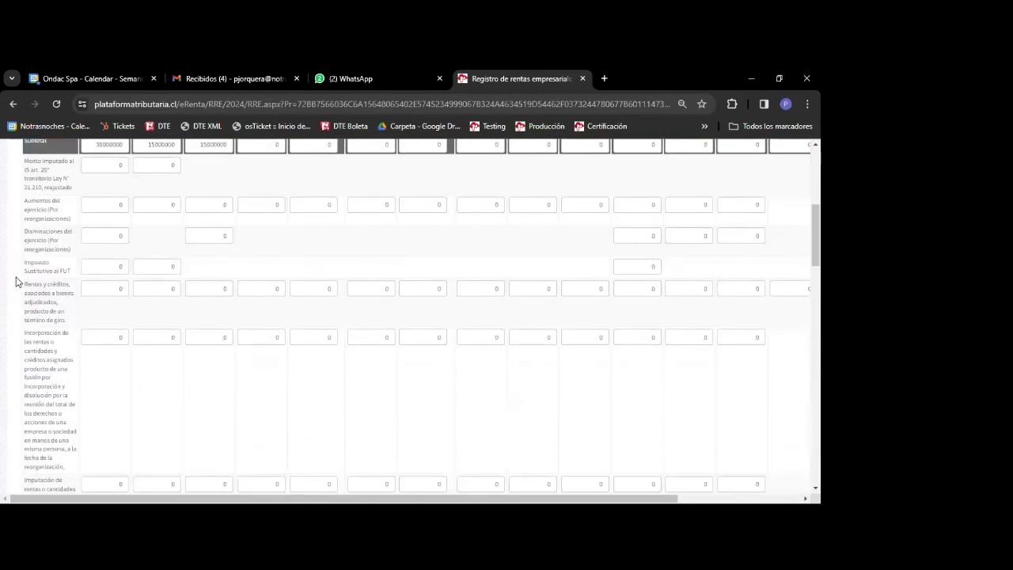
pyautogui.scroll(-10, 20, 278)
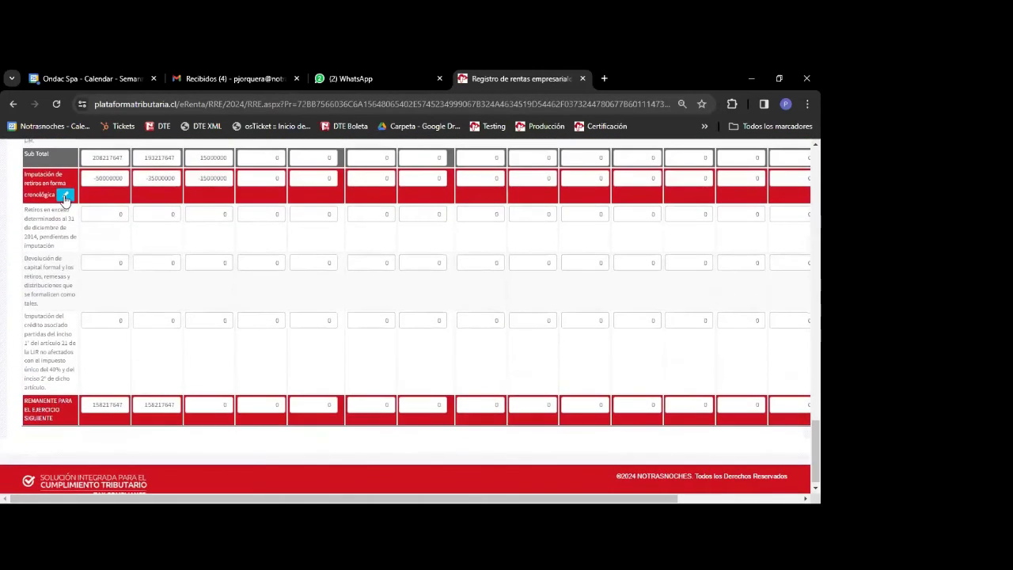
pyautogui.click(64, 194)
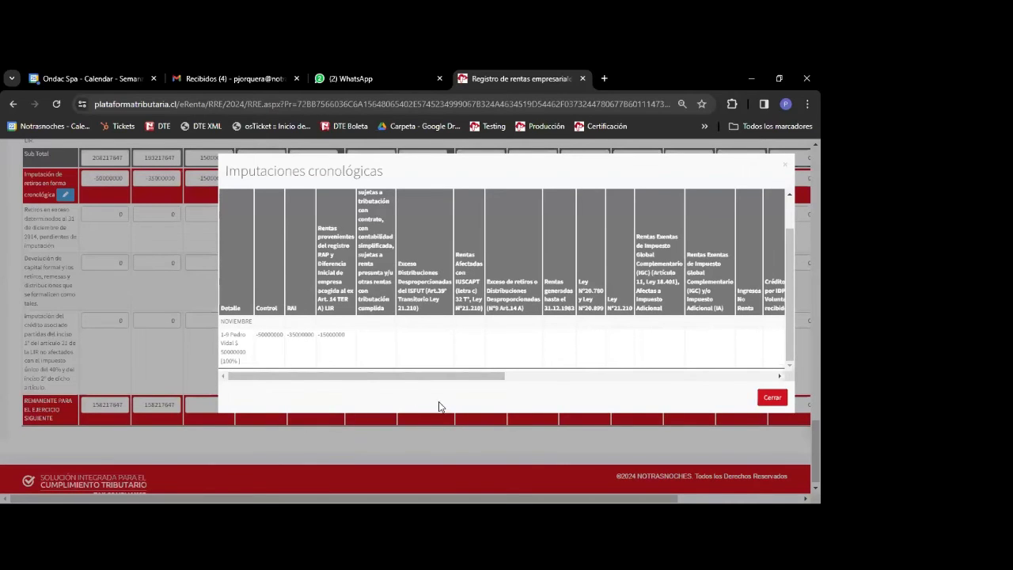
pyautogui.moveTo(497, 377); pyautogui.dragTo(655, 385)
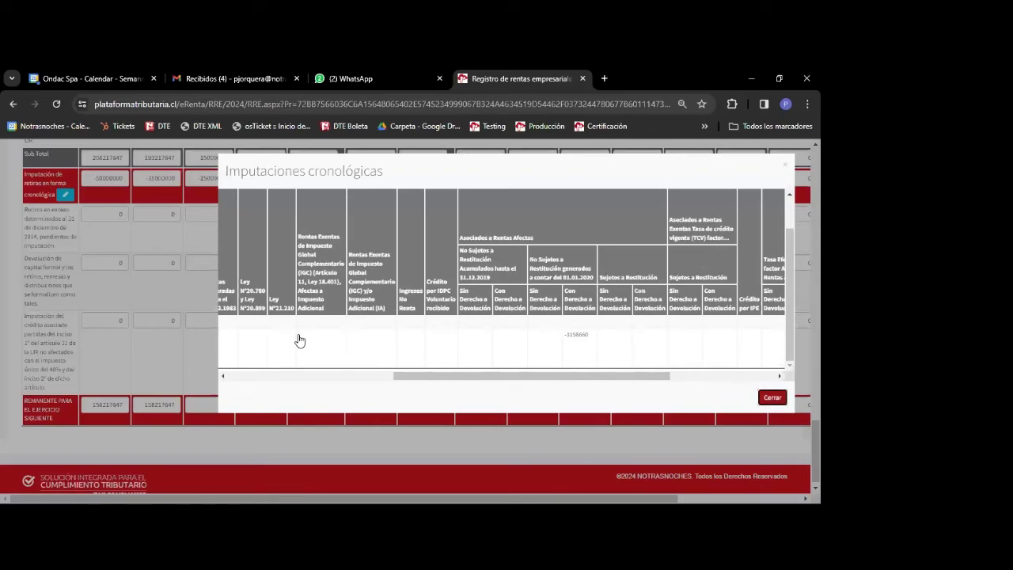
pyautogui.press('Escape')
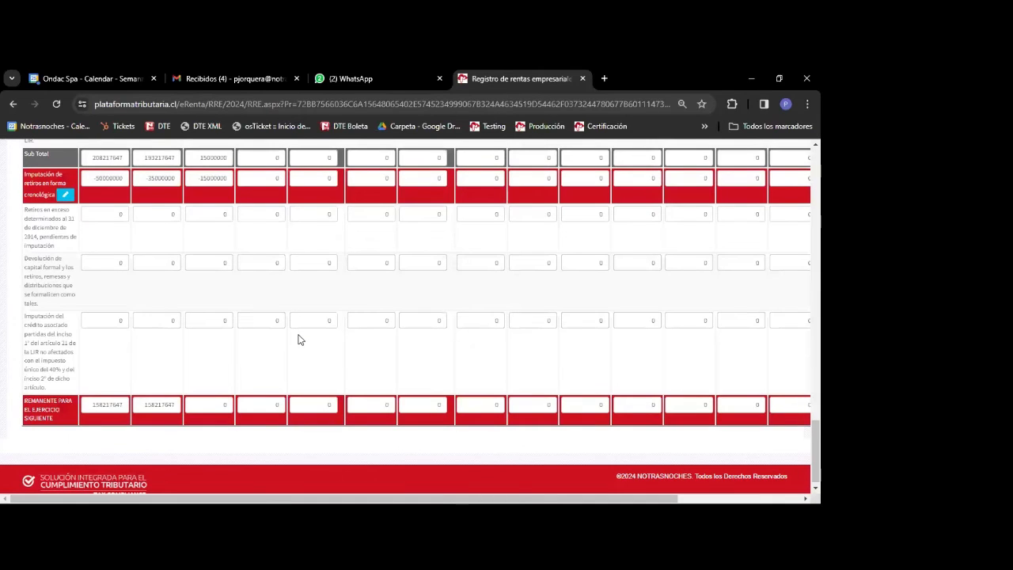
# - Transfer the AT 2024 business income register to the sworn declaration
pyautogui.scroll(15, 399, 356)
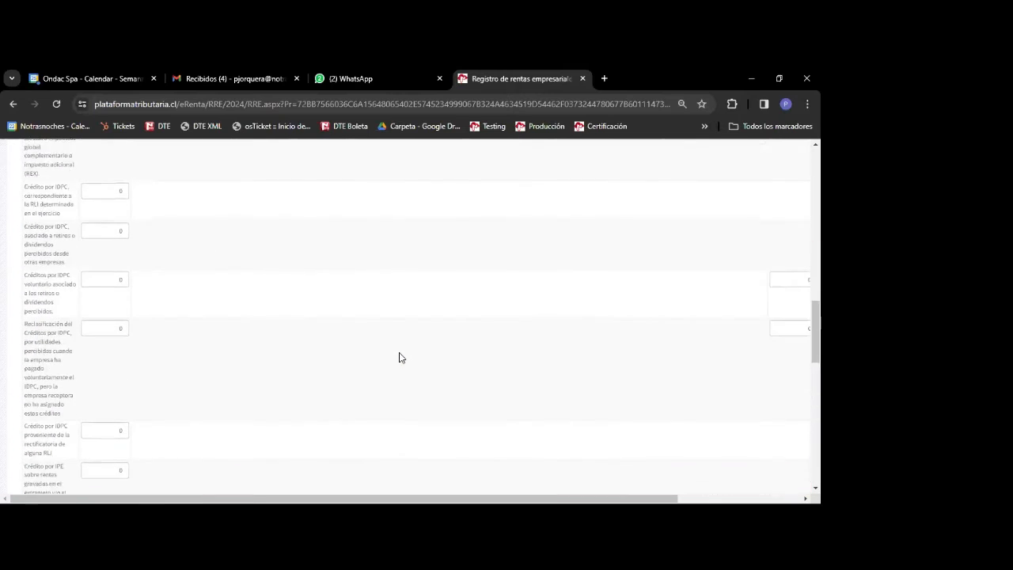
pyautogui.scroll(10, 400, 357)
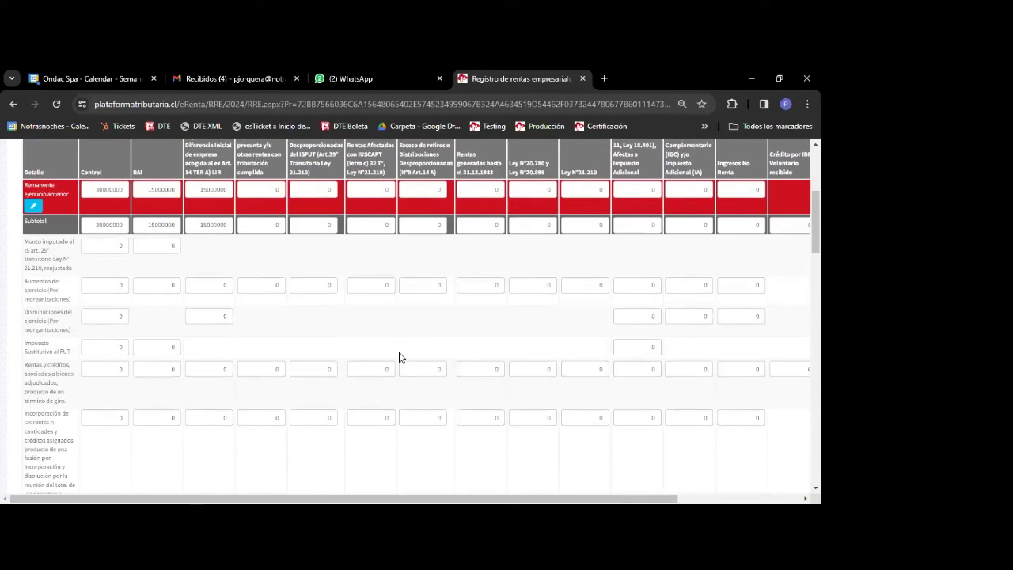
pyautogui.scroll(5, 400, 357)
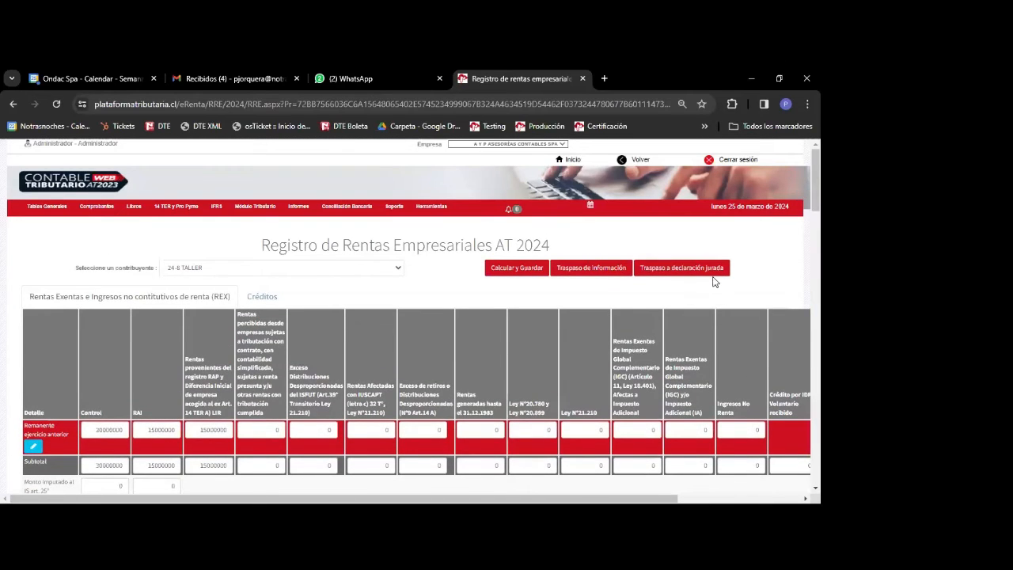
pyautogui.click(680, 271)
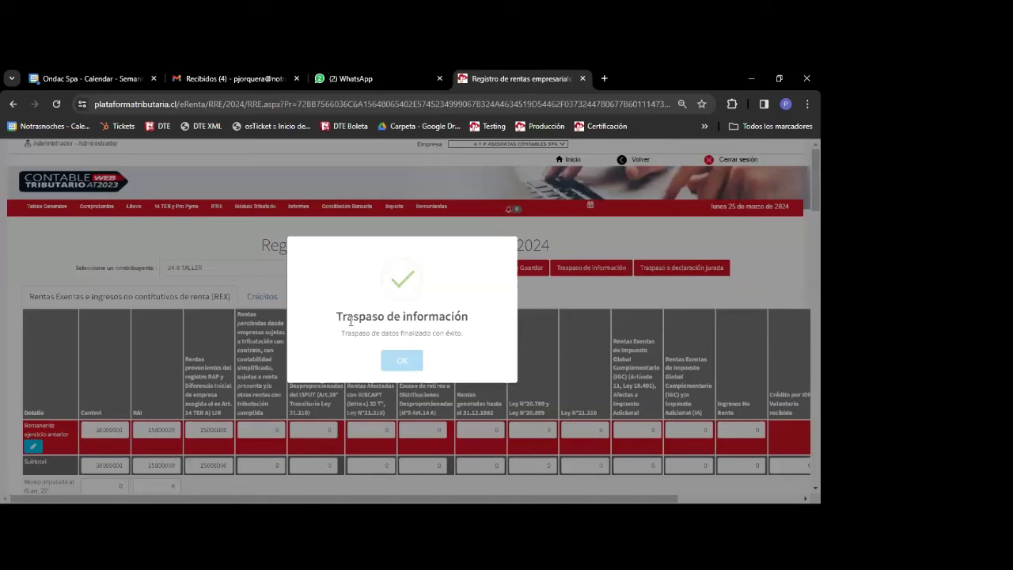
# - Acknowledge the completed transfer and open the AT 2024 sworn declaration DJ 1948
pyautogui.click(400, 362)
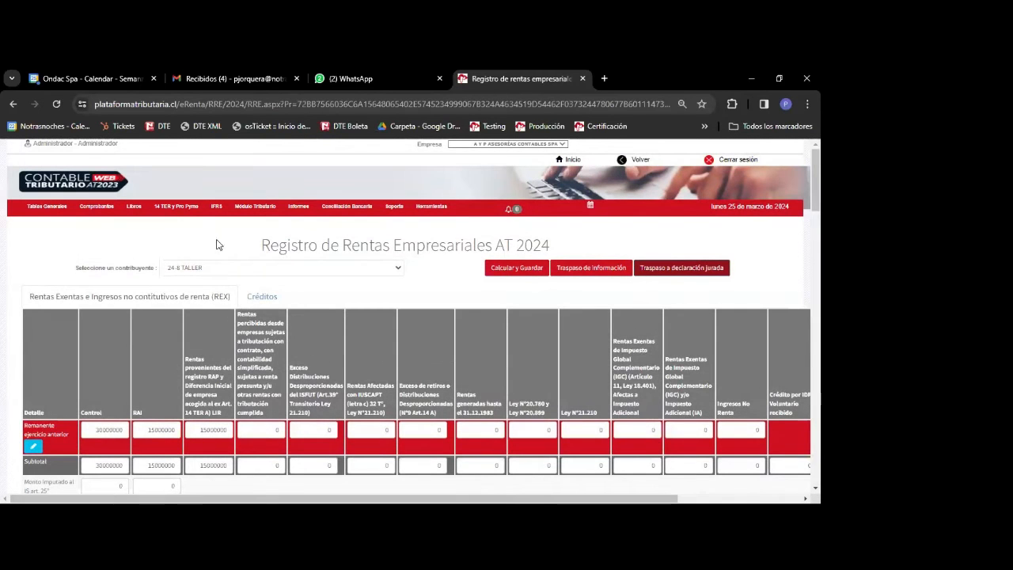
pyautogui.moveTo(255, 207)
pyautogui.moveTo(277, 277)
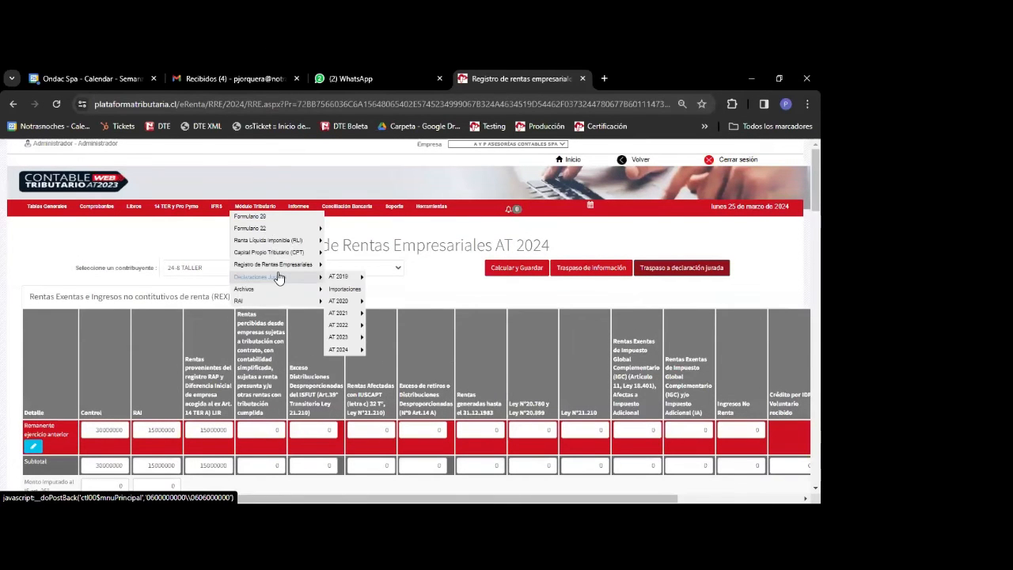
pyautogui.moveTo(346, 354)
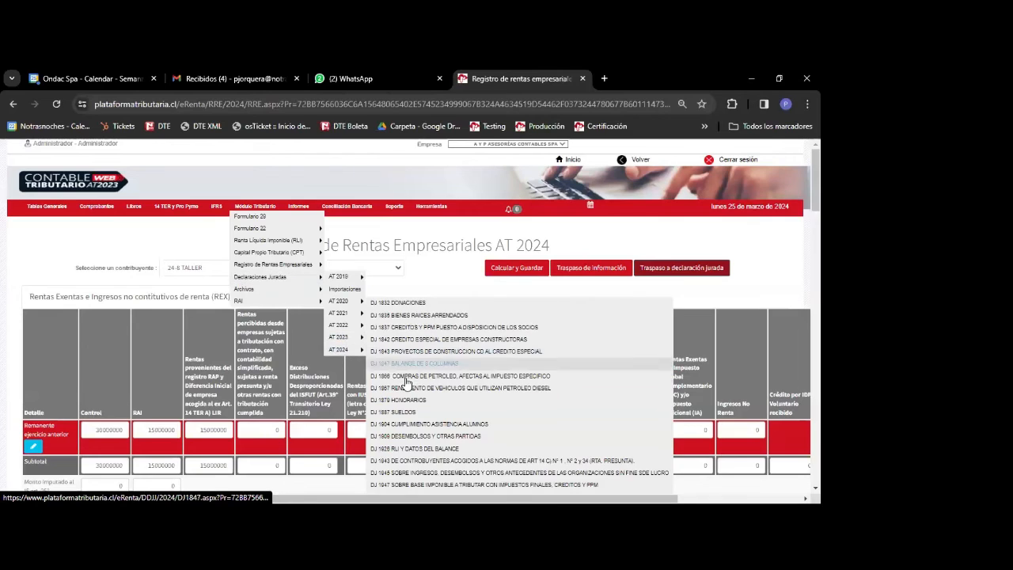
pyautogui.scroll(-1, 405, 388)
pyautogui.click(403, 437)
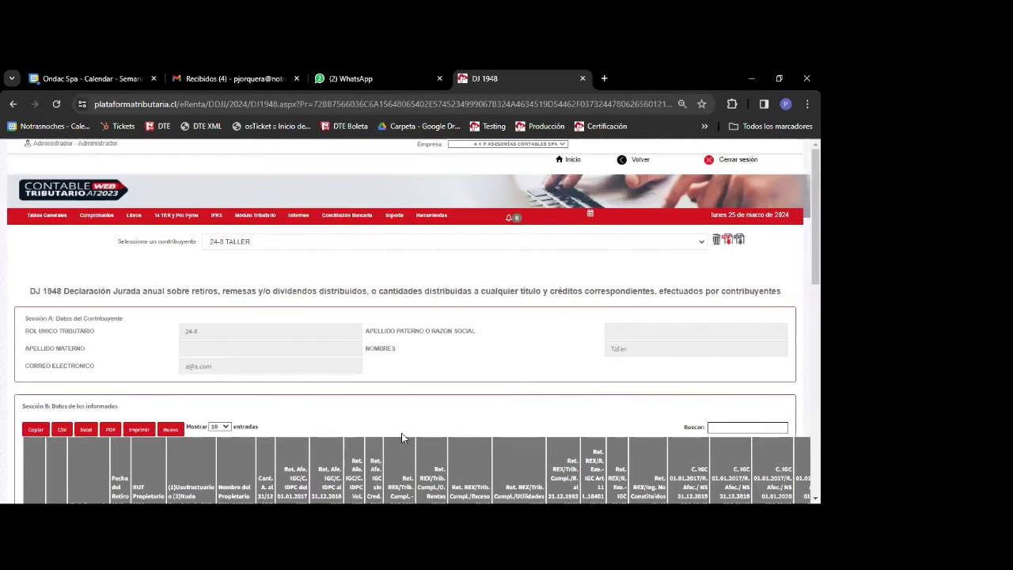
# - Open the owner's November withdrawal record in Sección B, review its withdrawal amounts and credits, and close it without changes
pyautogui.scroll(-3, 363, 422)
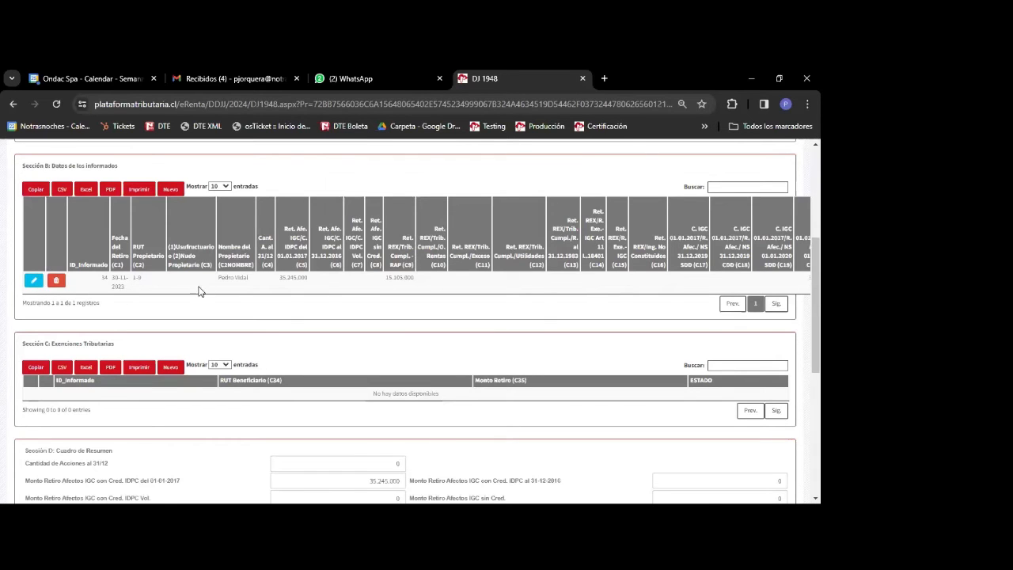
pyautogui.click(33, 283)
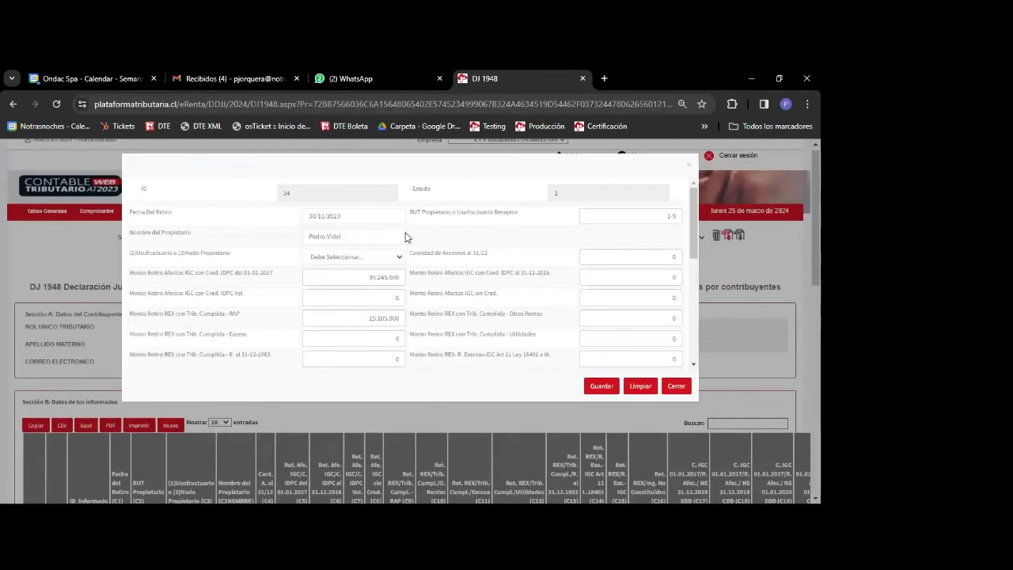
pyautogui.scroll(-5, 507, 267)
pyautogui.scroll(5, 603, 254)
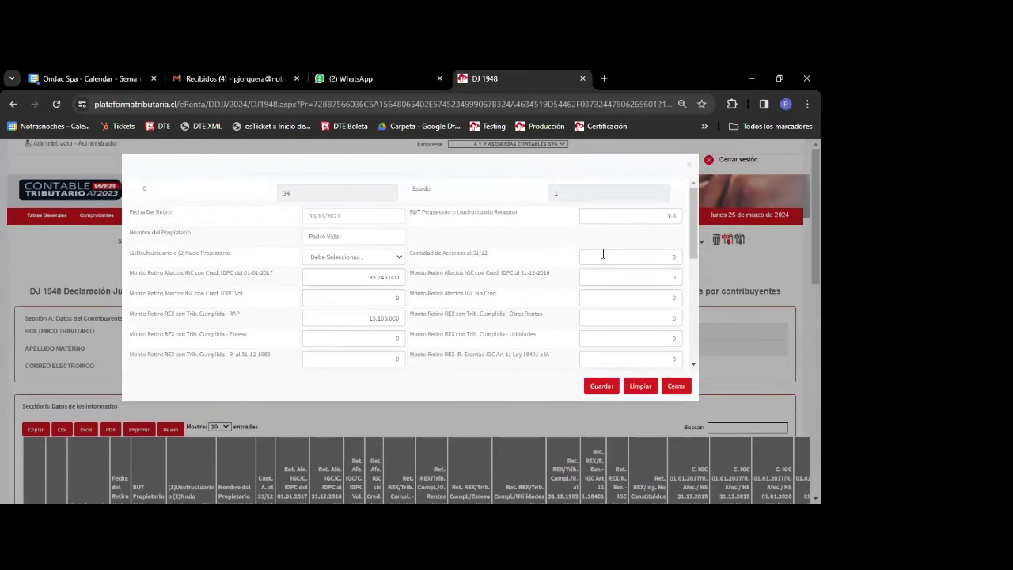
pyautogui.scroll(-2, 604, 253)
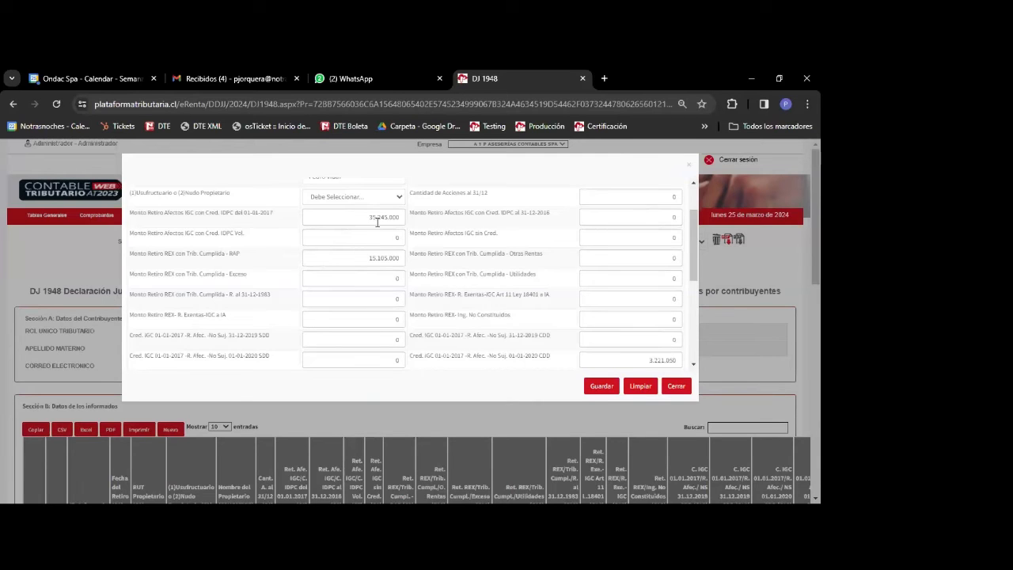
pyautogui.scroll(-1, 378, 222)
pyautogui.scroll(1, 378, 223)
pyautogui.scroll(-5, 453, 266)
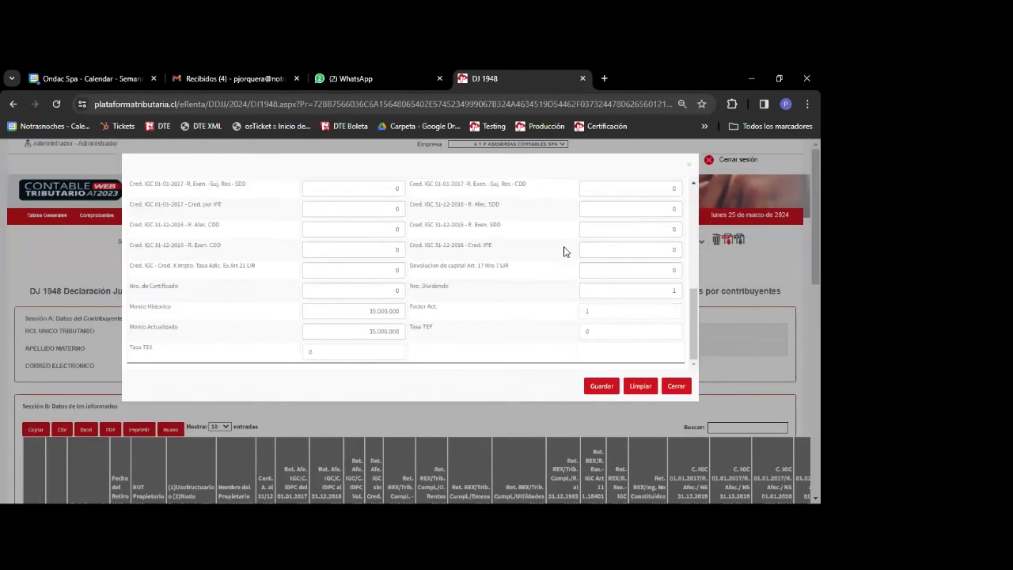
pyautogui.scroll(1, 429, 281)
pyautogui.scroll(-1, 427, 281)
pyautogui.scroll(6, 419, 285)
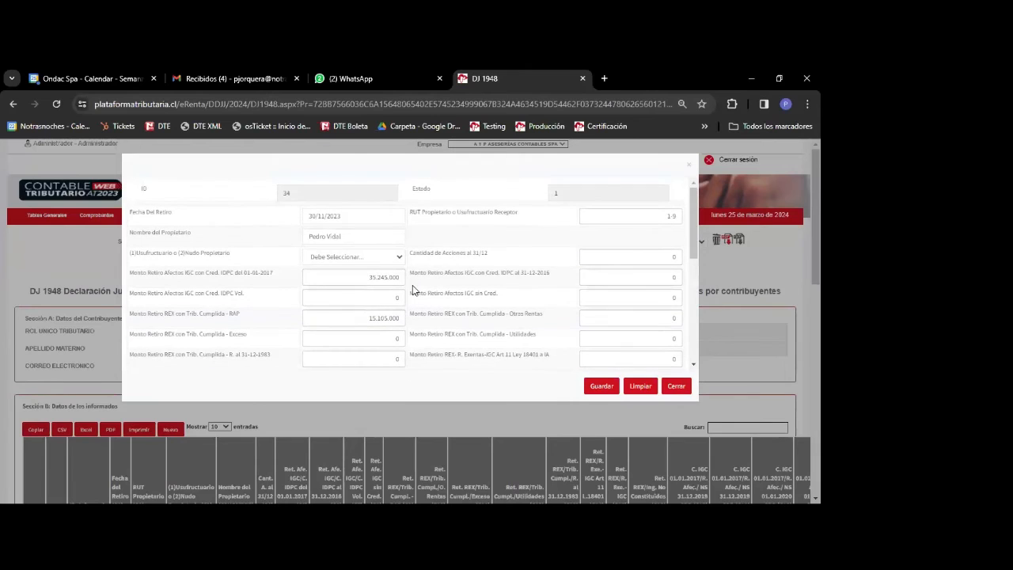
pyautogui.click(675, 386)
# - Examine the Sección C tax exemptions and the Sección D summary table of DJ 1948
pyautogui.scroll(-5, 459, 333)
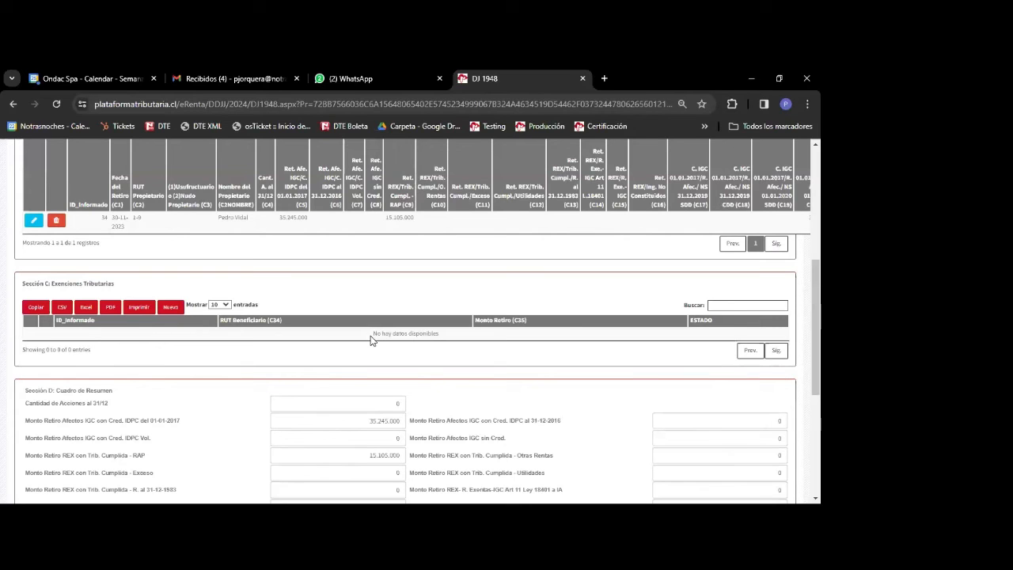
pyautogui.scroll(1, 428, 363)
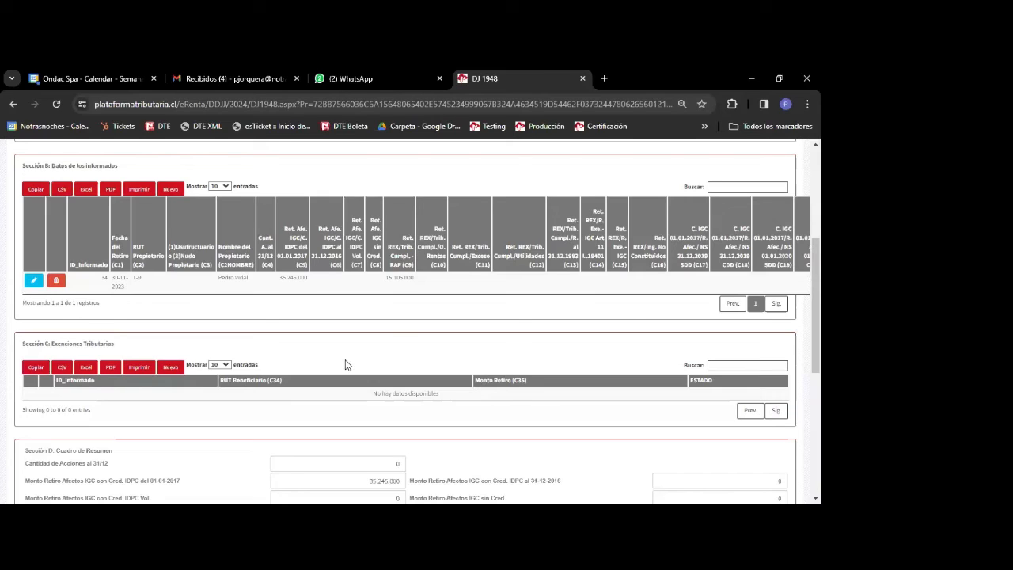
pyautogui.scroll(3, 551, 347)
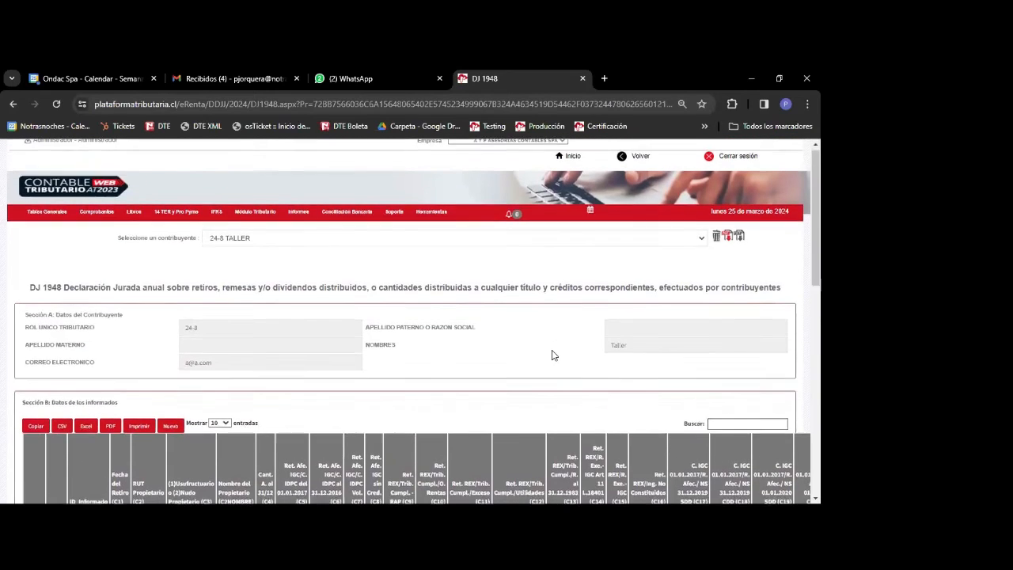
pyautogui.scroll(-10, 436, 264)
pyautogui.scroll(10, 763, 385)
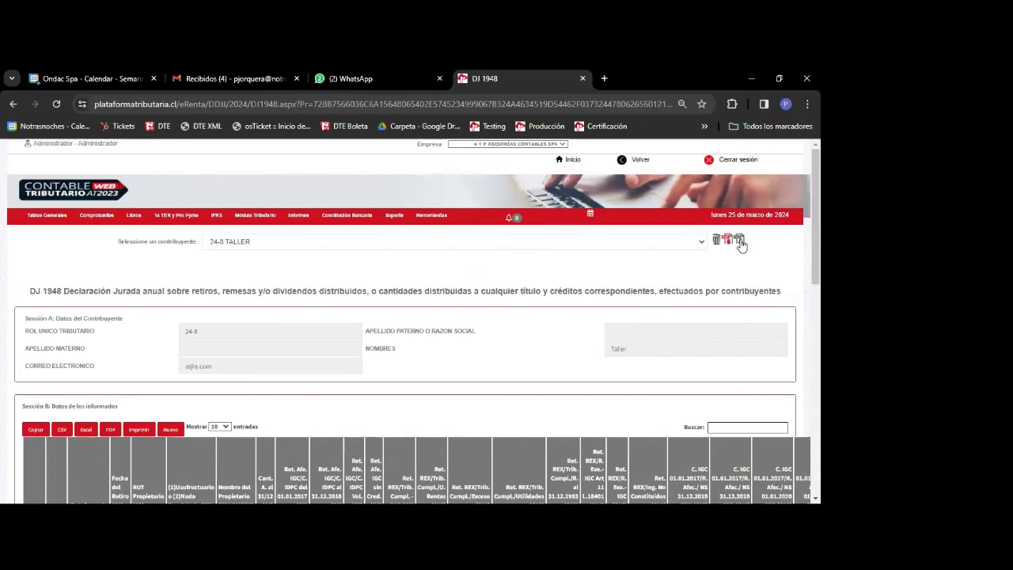
# - Set the folio and generate the DJ 1948 TXT file as an Original declaration
pyautogui.click(738, 241)
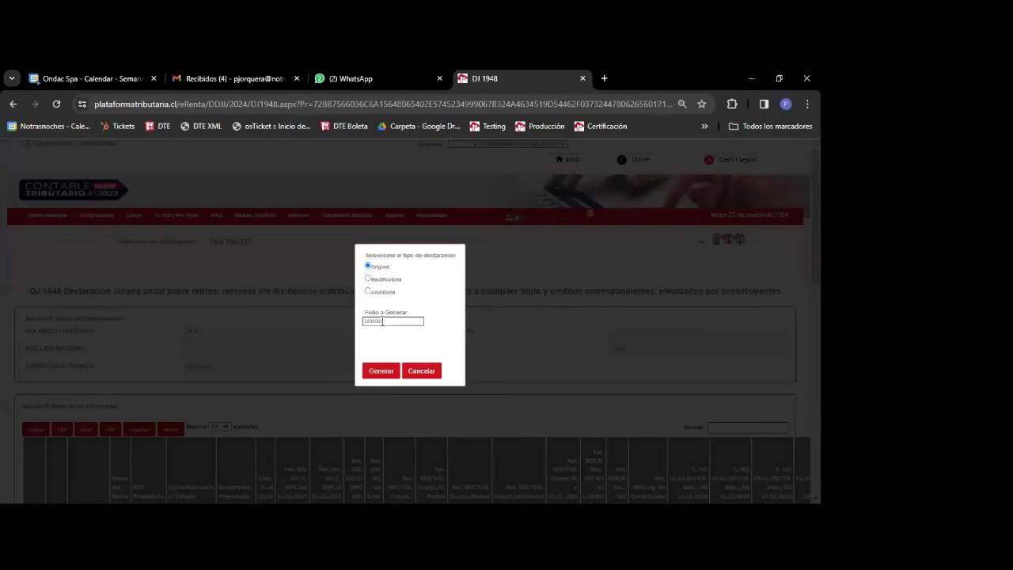
pyautogui.click(387, 321)
pyautogui.click(392, 334)
pyautogui.click(381, 370)
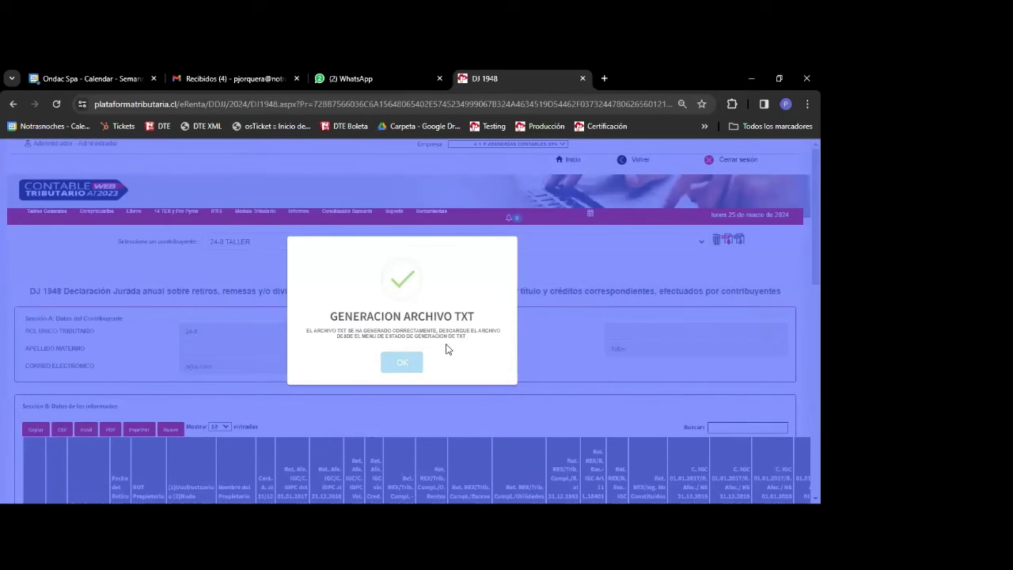
pyautogui.click(408, 362)
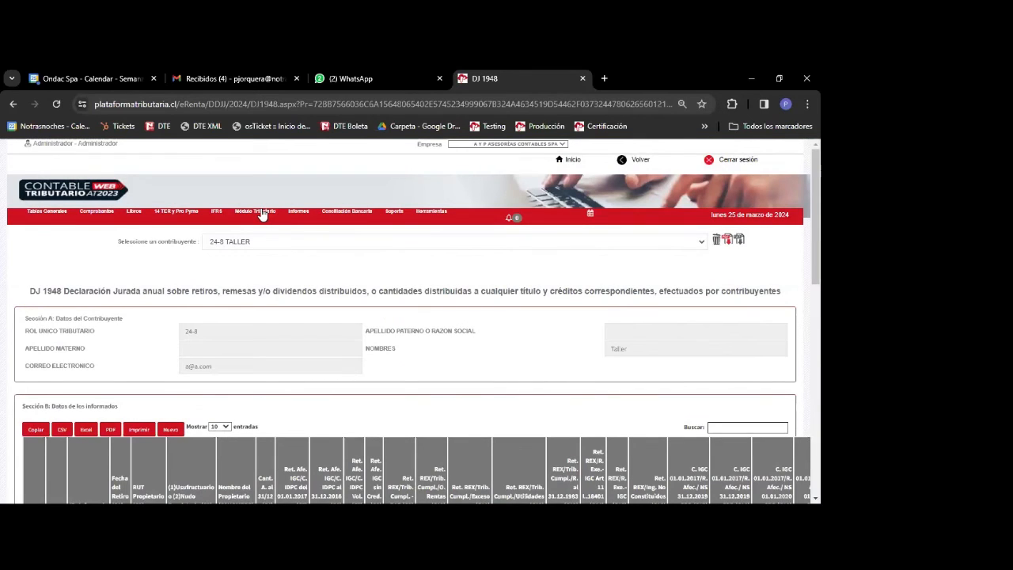
# - Open the TXT generation status page for the 24-8 TALLER taxpayer
pyautogui.moveTo(259, 218)
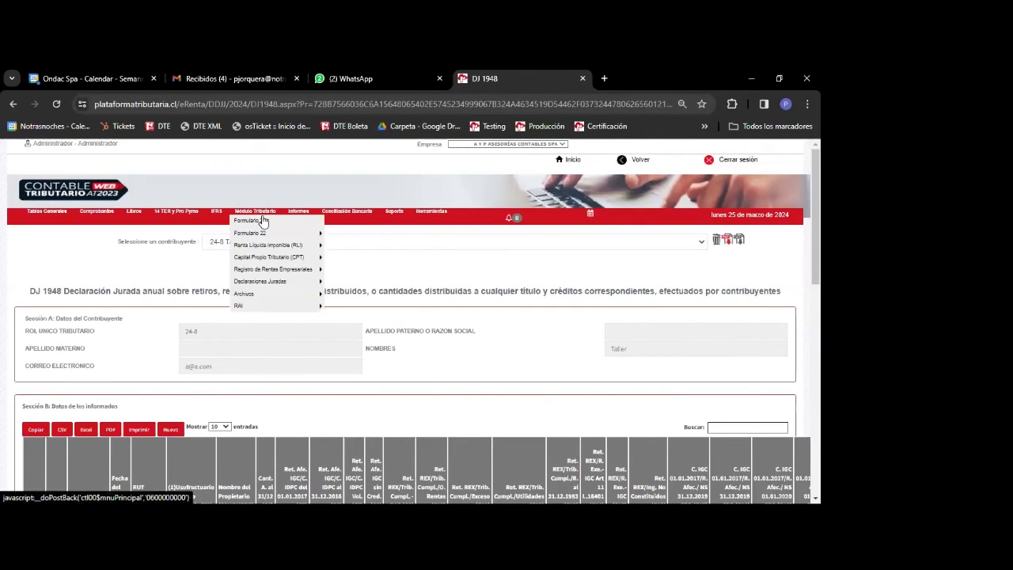
pyautogui.moveTo(283, 293)
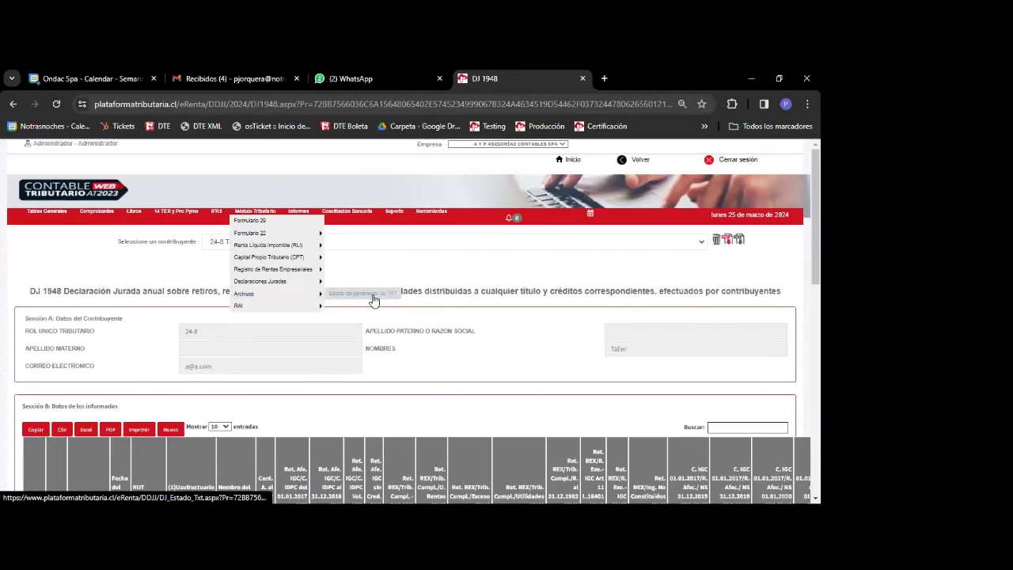
pyautogui.click(376, 299)
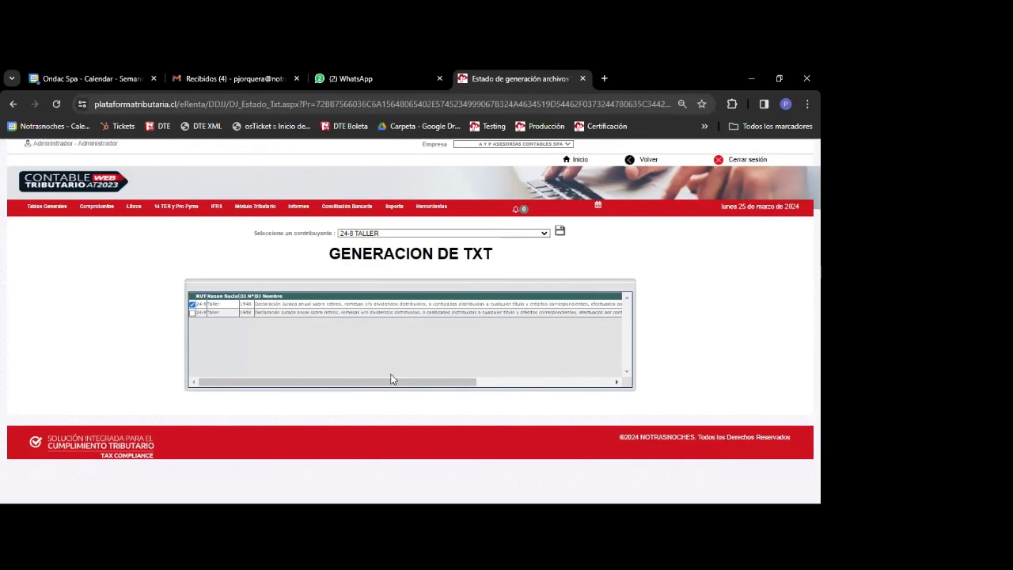
# - Check the folios, generation dates and file names of the listed declarations, and save the selected DJ 1948 TXT file
pyautogui.moveTo(447, 382); pyautogui.dragTo(604, 383)
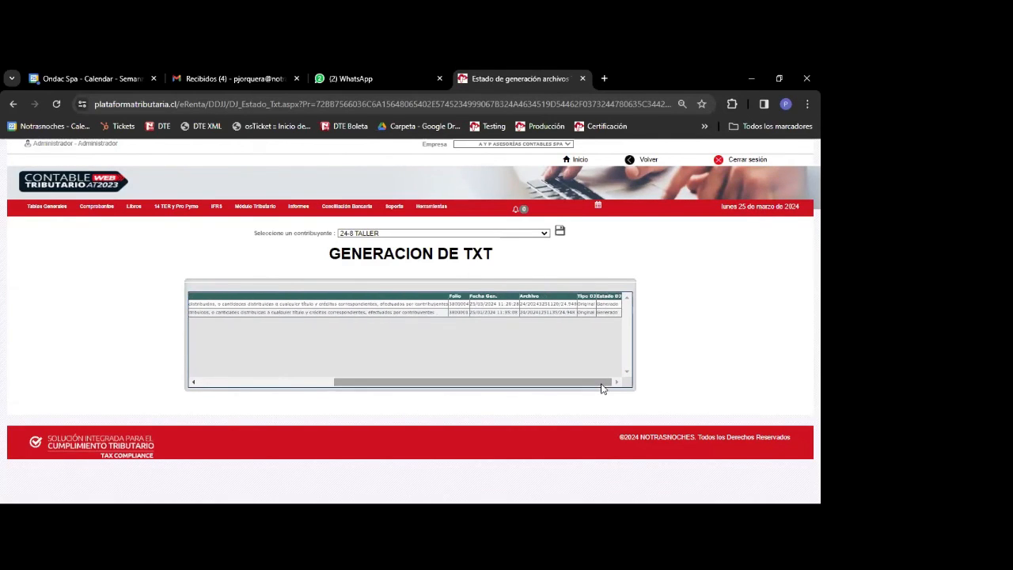
pyautogui.doubleClick(473, 304)
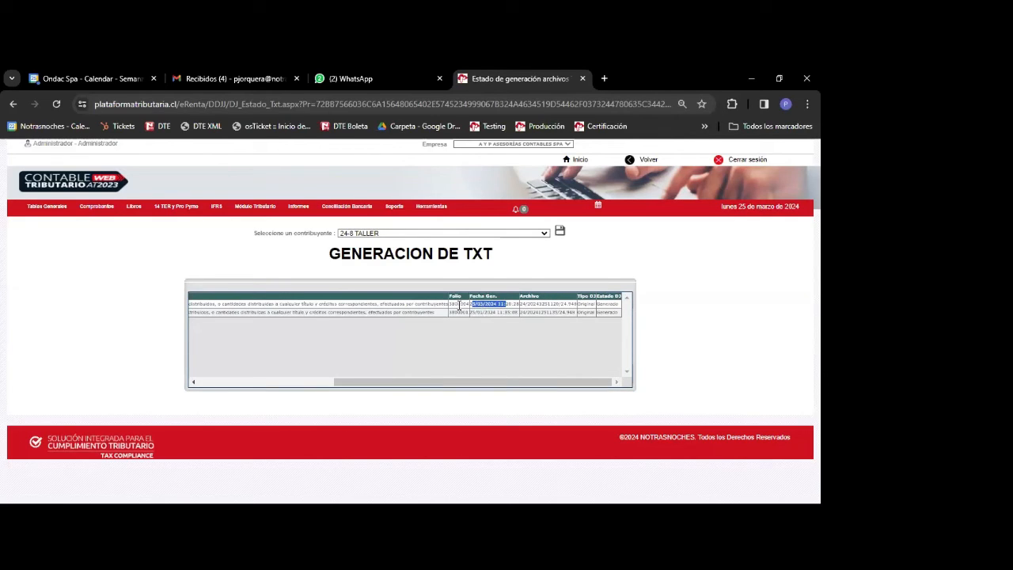
pyautogui.click(475, 312)
pyautogui.moveTo(567, 383); pyautogui.dragTo(268, 368)
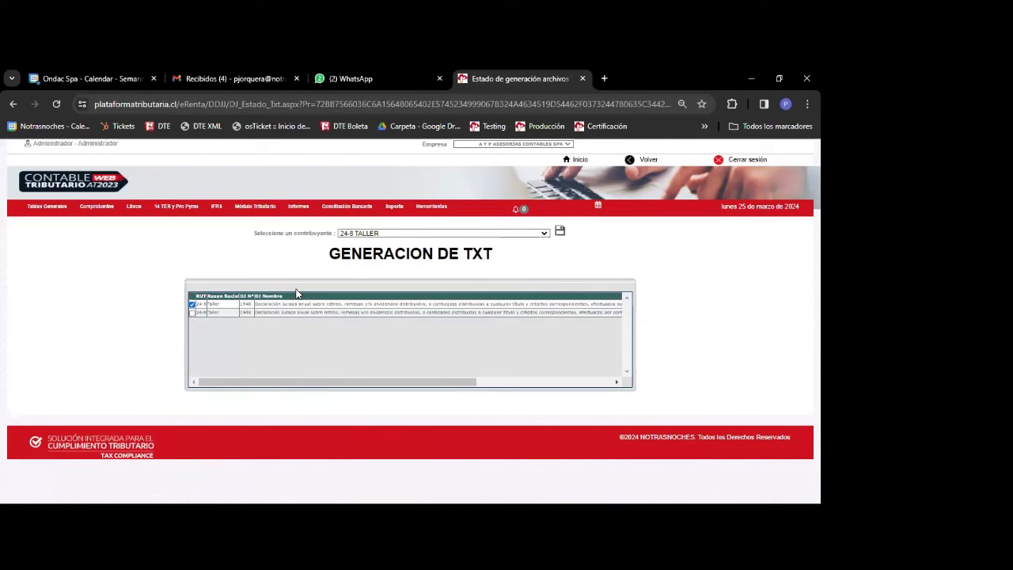
pyautogui.click(560, 241)
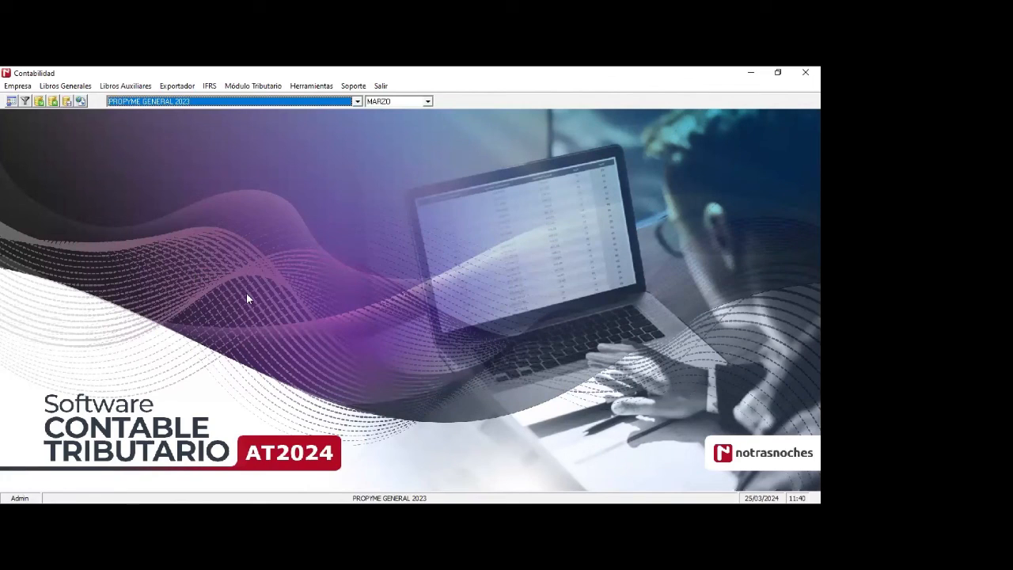
# - Switch to the Contabilidad desktop program, view the accounting voucher entry with its voucher list, and close both windows
pyautogui.click(12, 102)
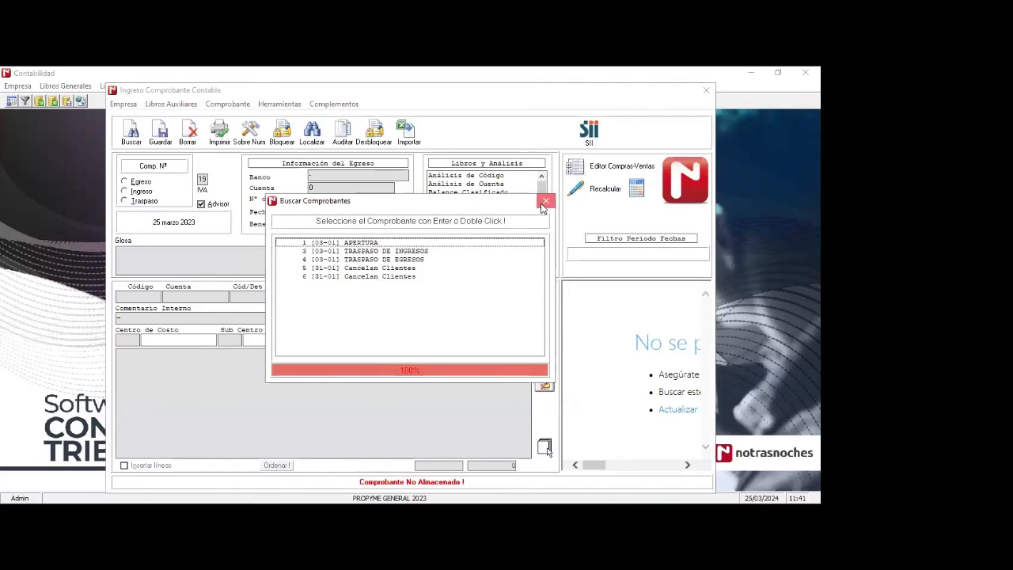
pyautogui.click(545, 204)
pyautogui.click(706, 90)
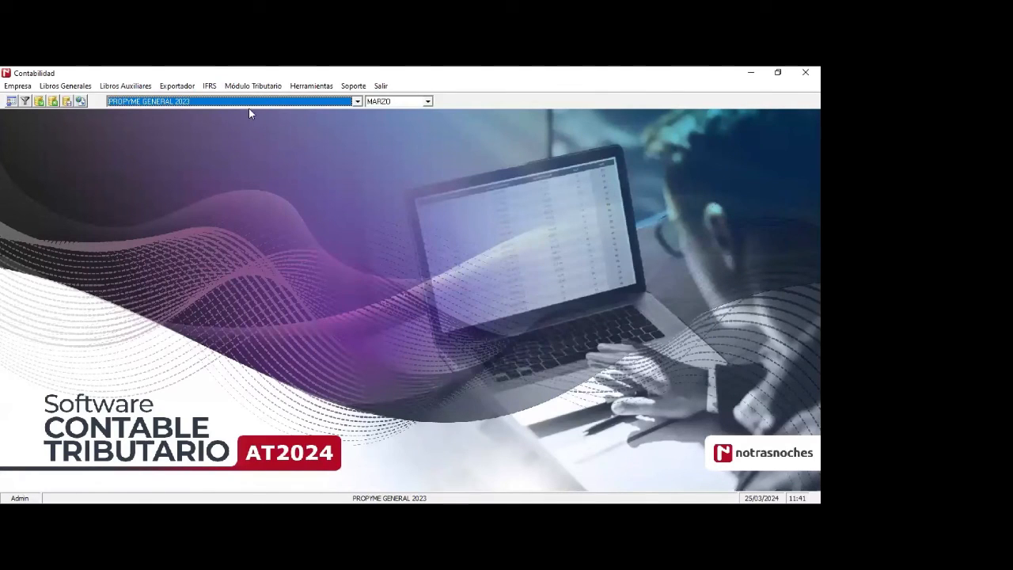
# - Open the Régimen PRO PYME Base Imponible for PROPYME GENERAL 2023, review annual income, expenses and IDPC, and close it
pyautogui.click(259, 87)
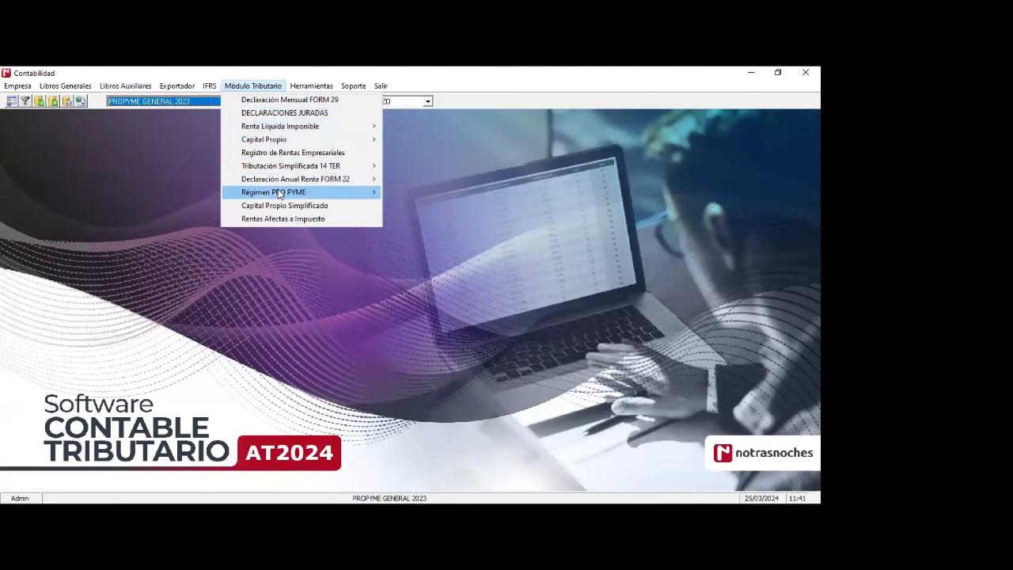
pyautogui.moveTo(317, 192)
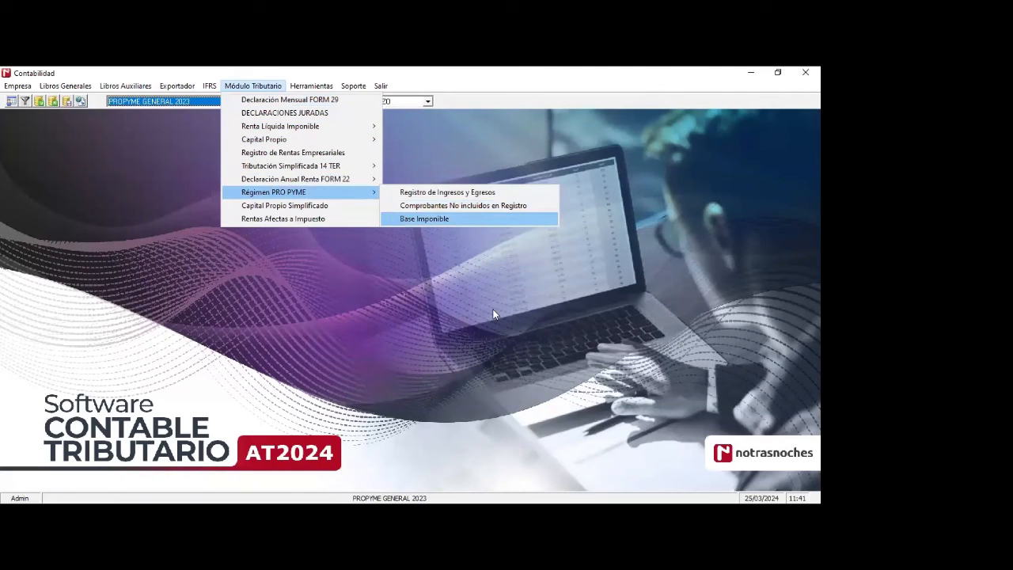
pyautogui.click(401, 215)
pyautogui.press('Return')
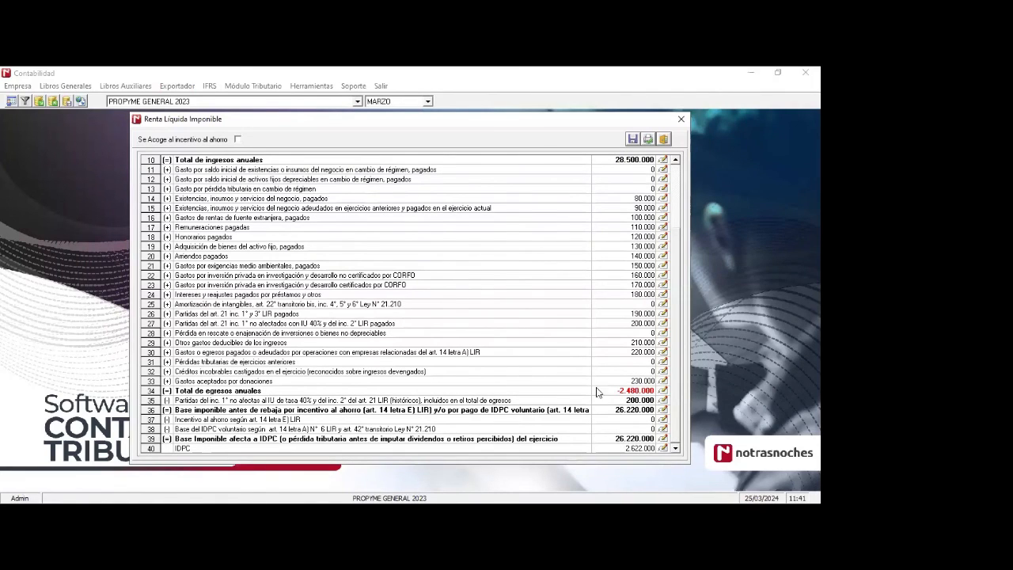
pyautogui.click(664, 141)
# - Review the Capital Propio Simplificado report for PROPYME GENERAL 2023 and close it
pyautogui.click(260, 89)
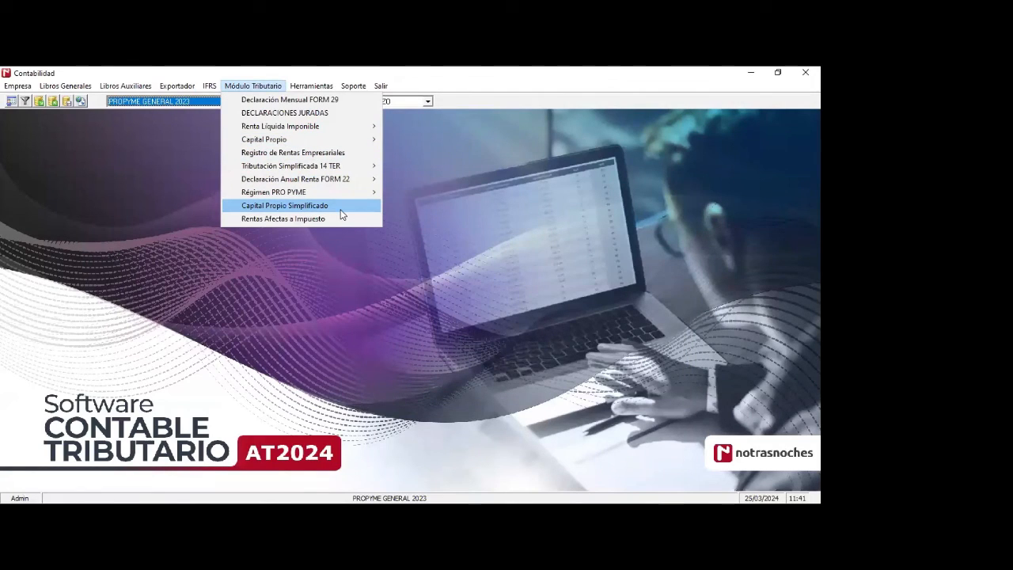
pyautogui.click(341, 207)
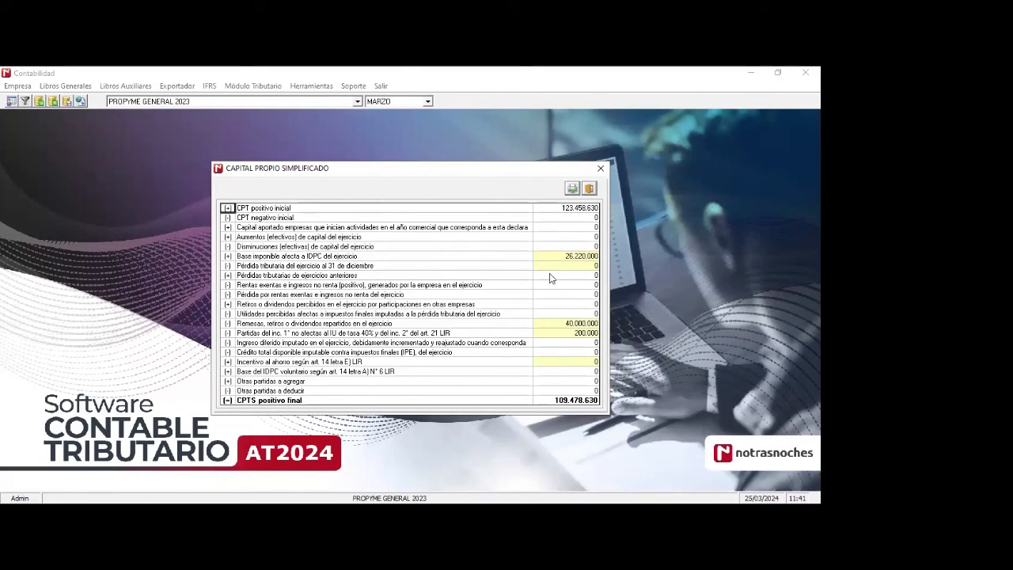
pyautogui.click(590, 189)
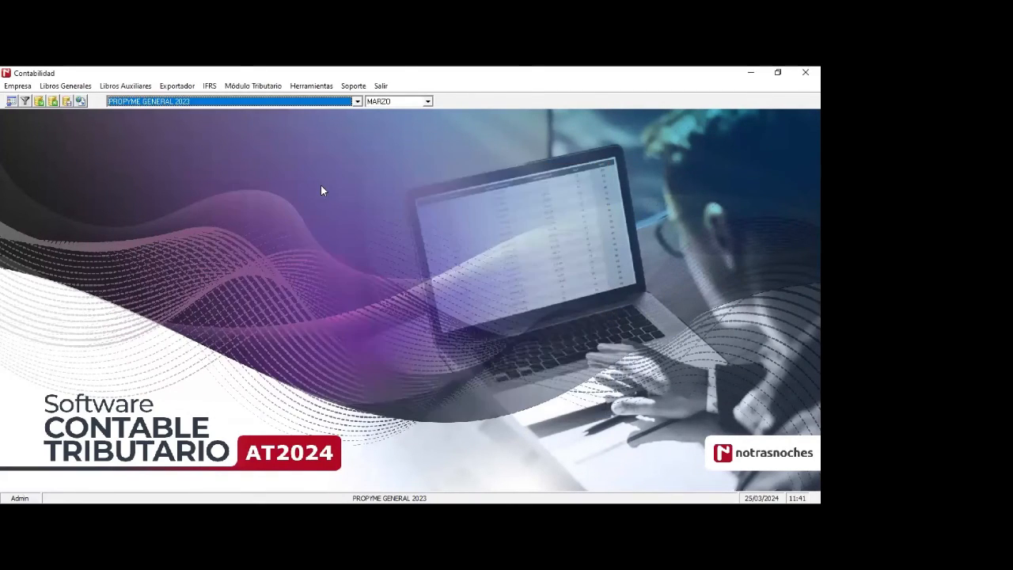
# - Review the Rentas Afectas a Impuesto calculation for PROPYME GENERAL 2023 and close it
pyautogui.click(274, 92)
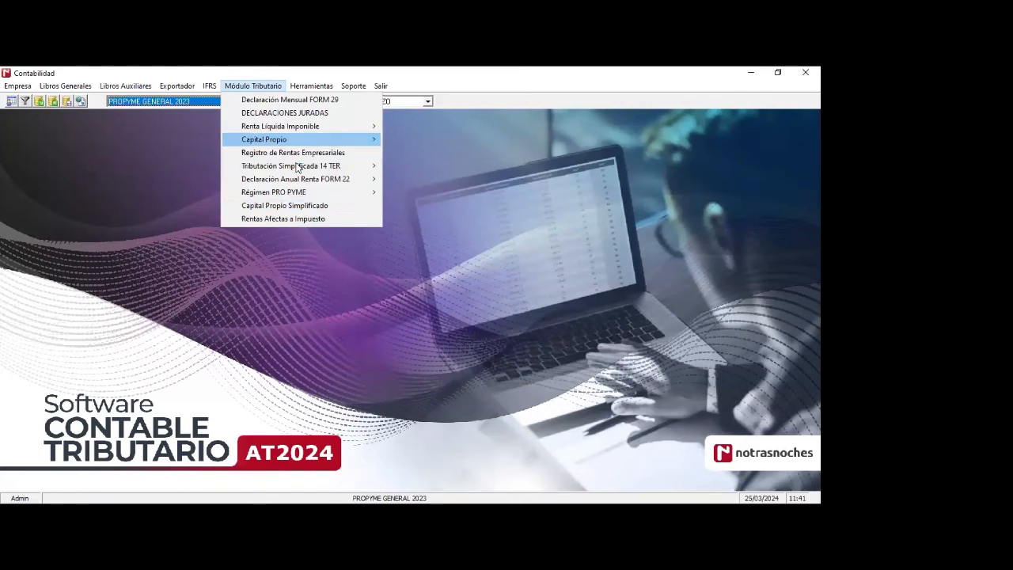
pyautogui.press('Return')
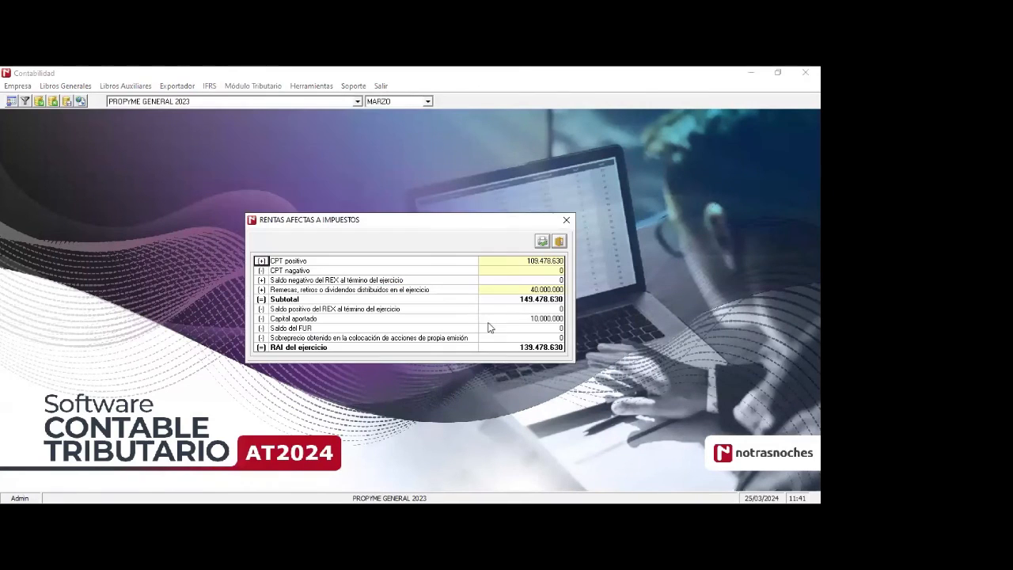
pyautogui.click(559, 242)
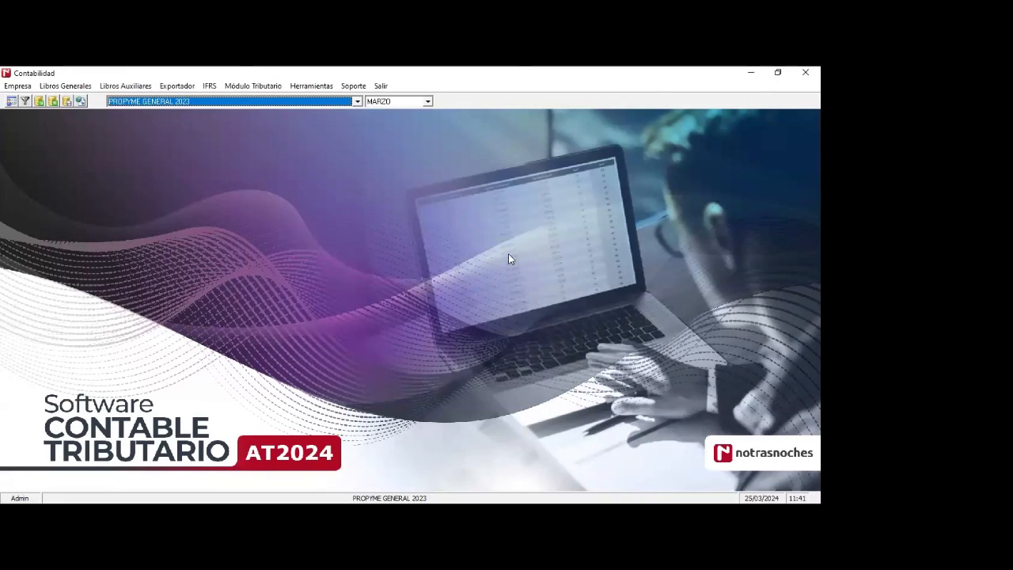
# - Open Mantención de Propietarios for PROPYME GENERAL 2023, review the withdrawals of socio 1, and close both windows
pyautogui.click(255, 86)
pyautogui.moveTo(342, 129)
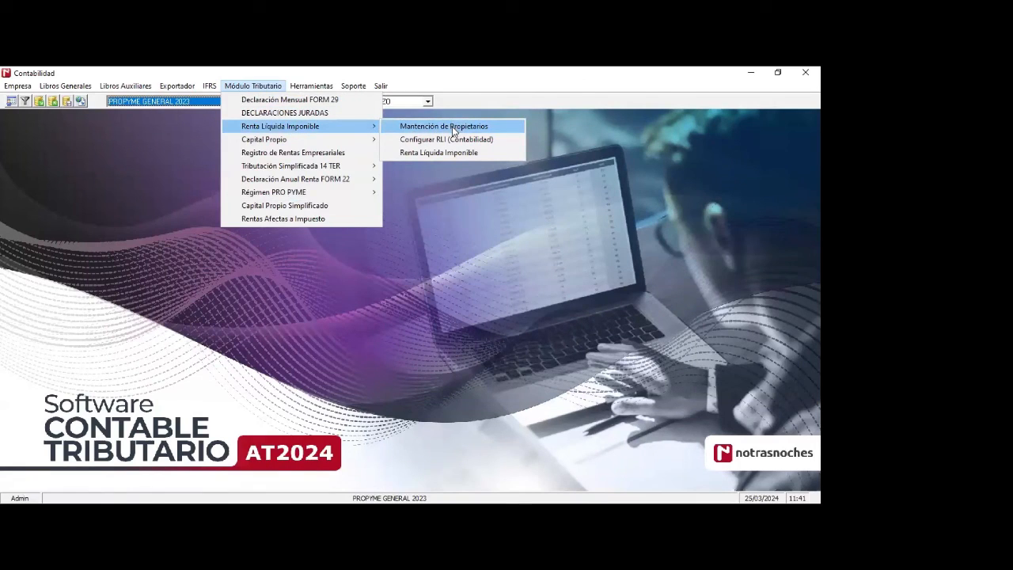
pyautogui.click(455, 127)
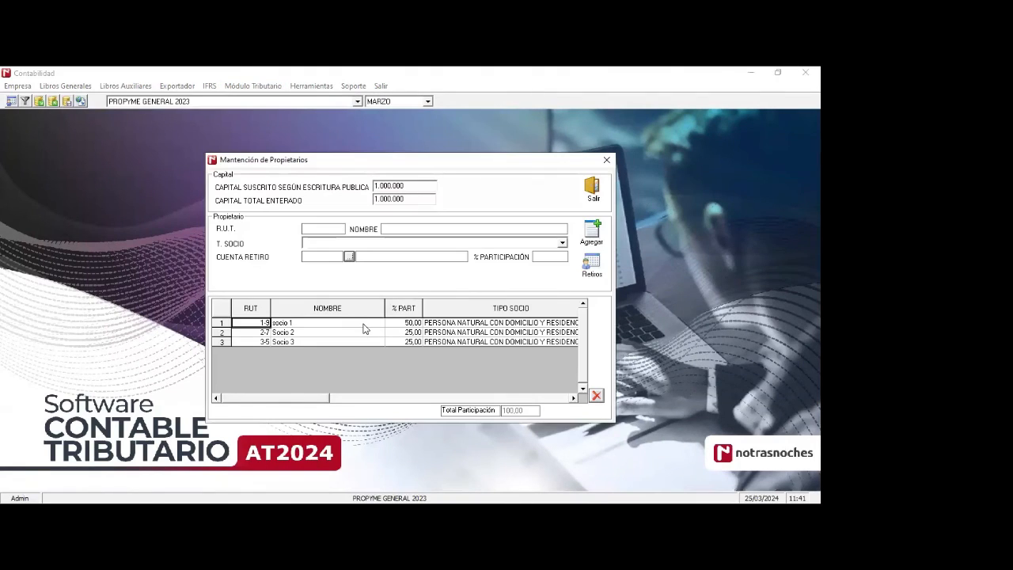
pyautogui.click(364, 323)
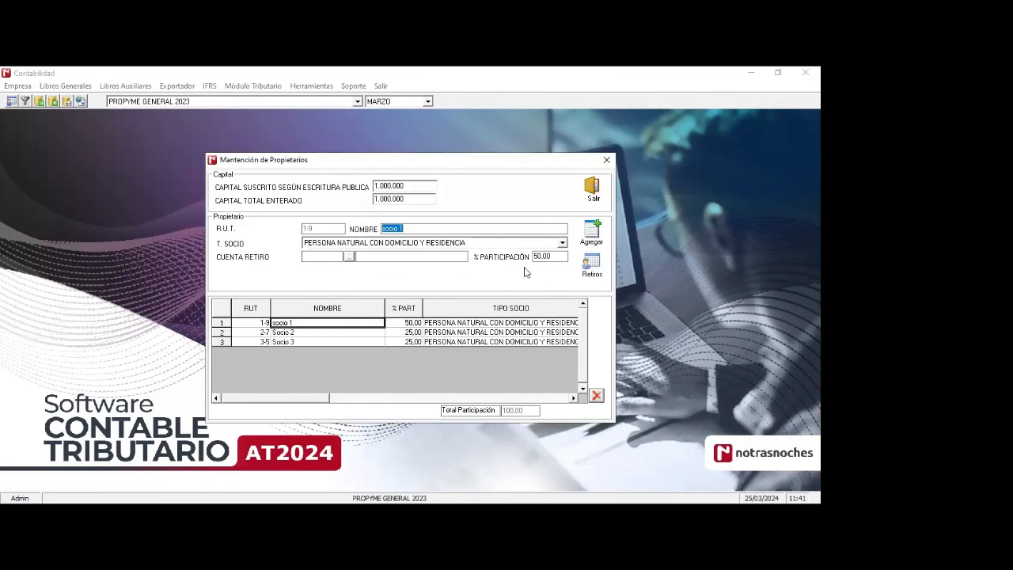
pyautogui.click(592, 265)
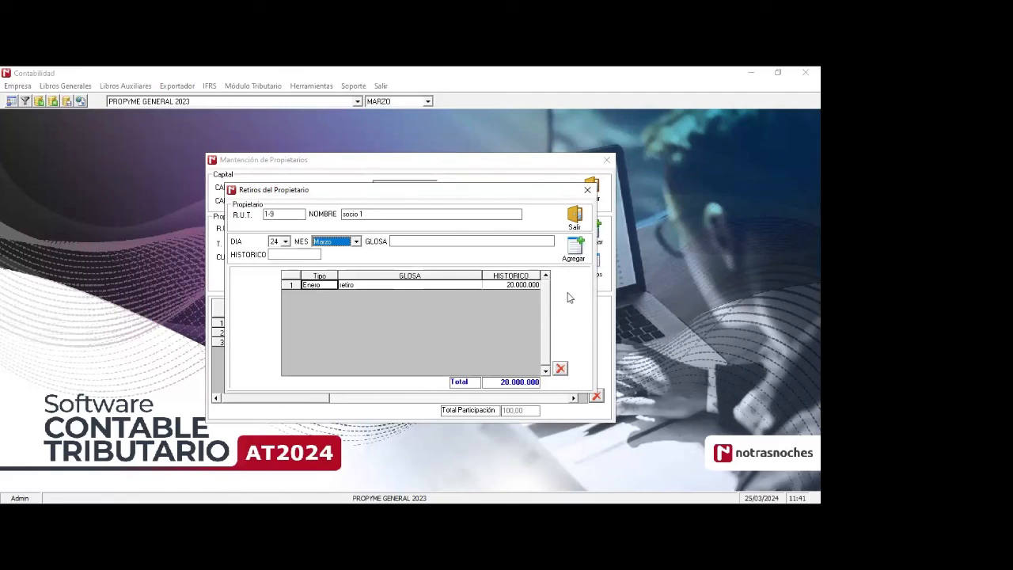
pyautogui.click(577, 219)
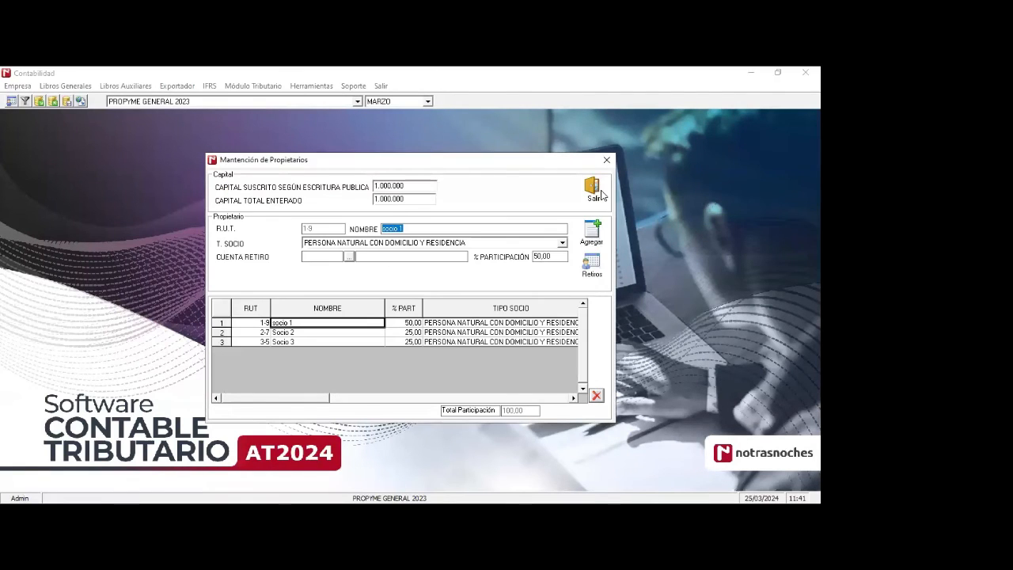
pyautogui.click(599, 192)
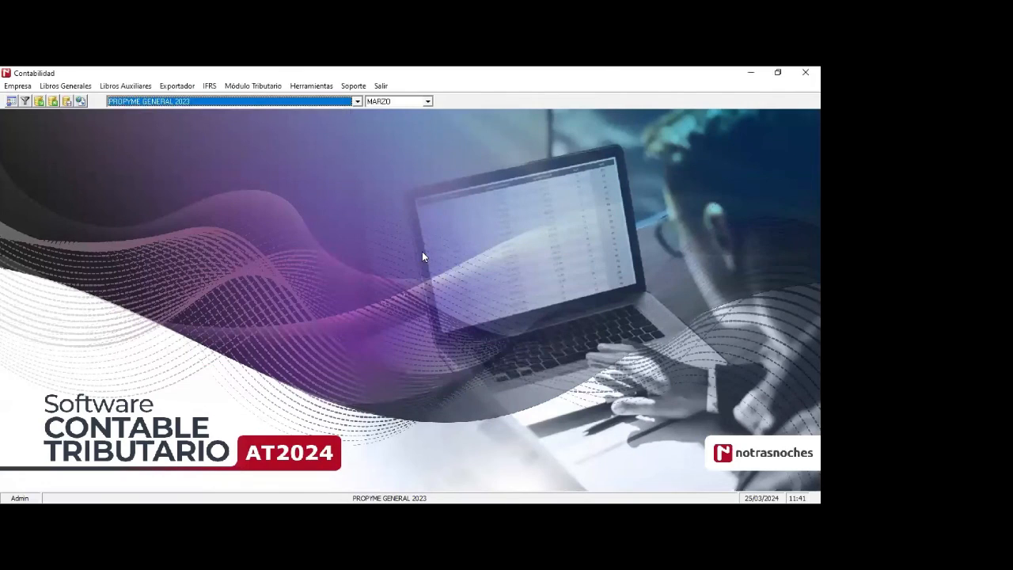
# - Transfer the Retiros, RLI and RAI information to the Registro de Rentas Empresariales and open the Plataforma Tributaria
pyautogui.click(261, 88)
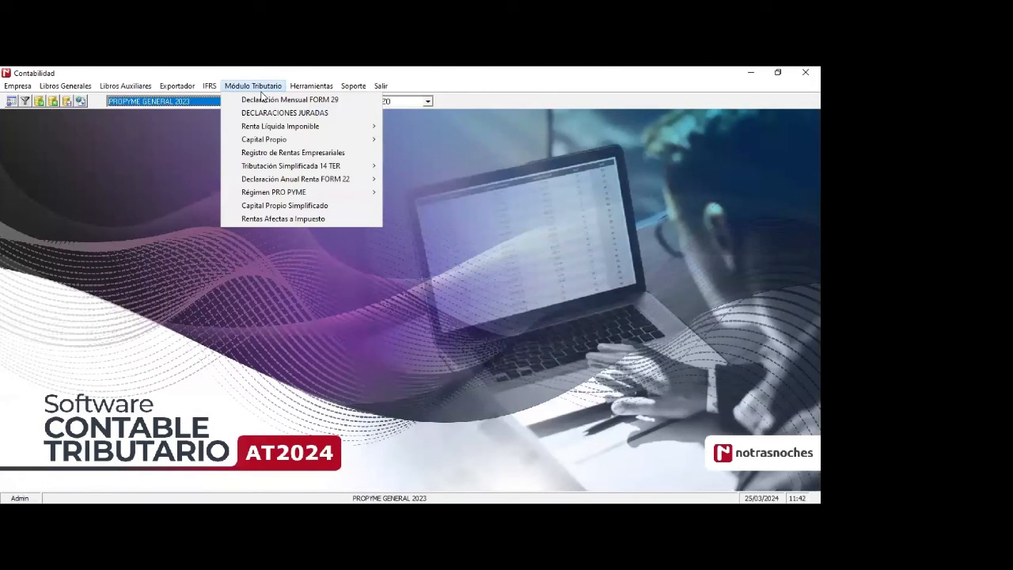
pyautogui.click(282, 153)
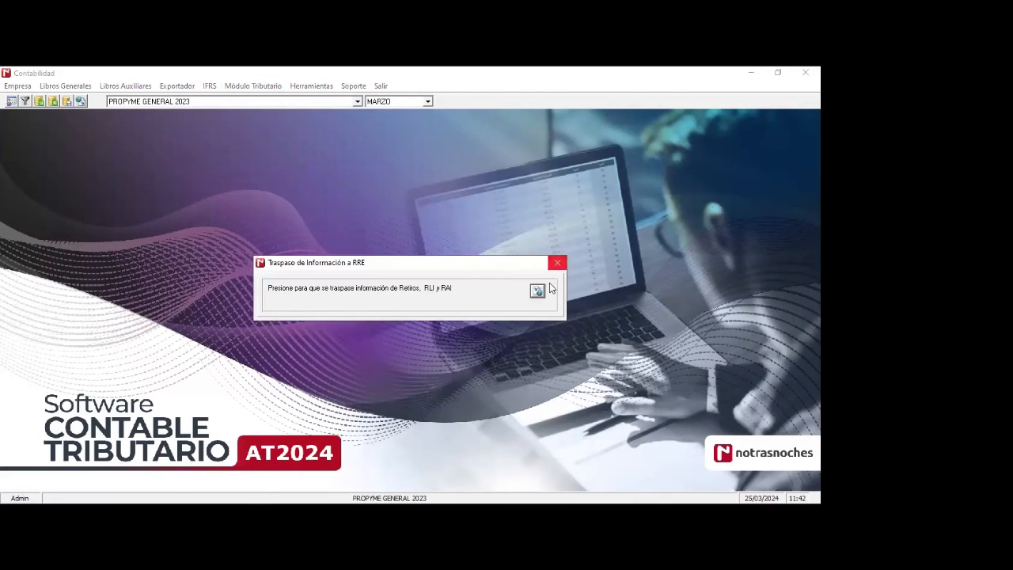
pyautogui.click(537, 292)
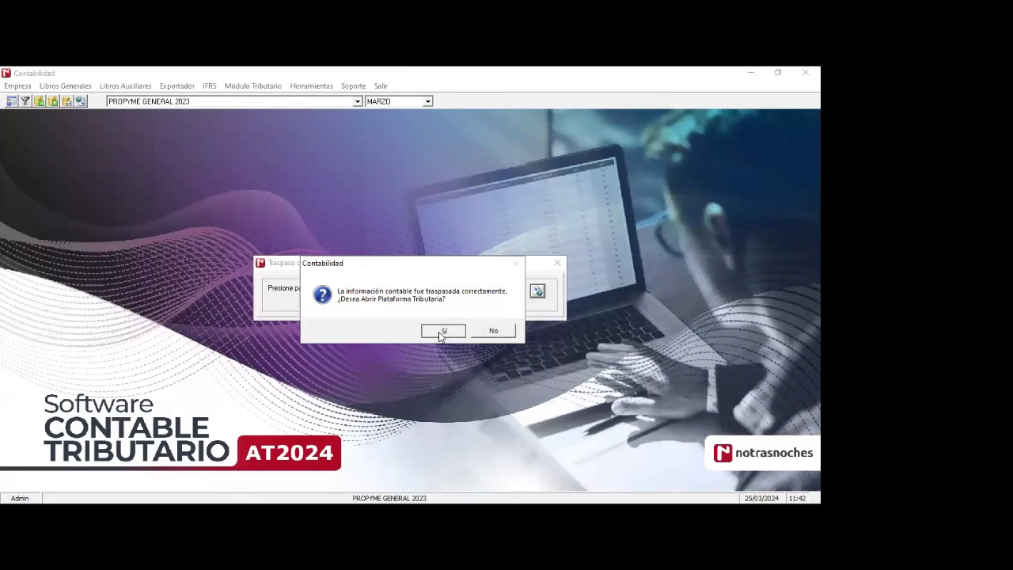
pyautogui.press('Return')
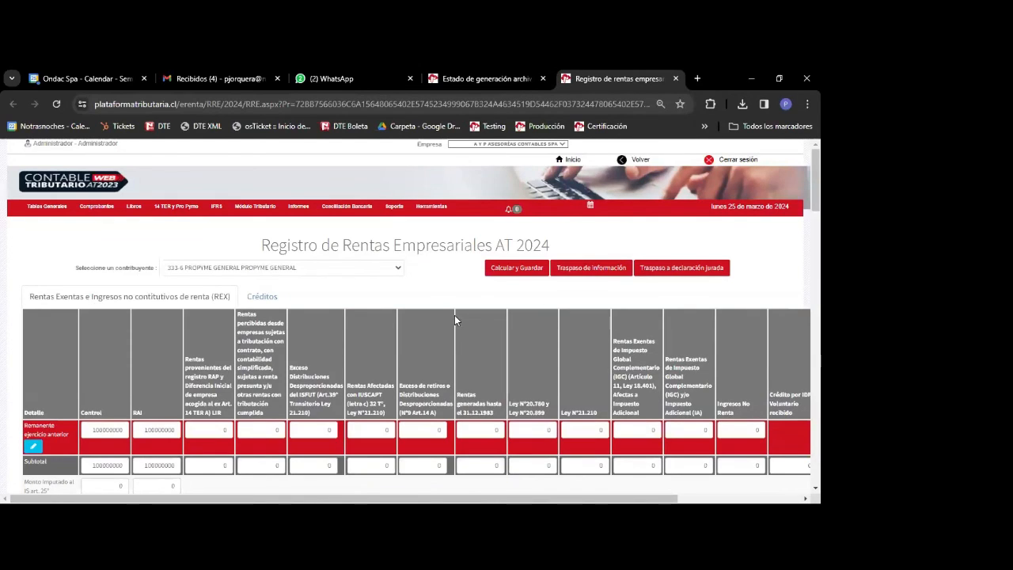
# - Review the Créditos section of the Registro de Rentas Empresariales AT 2024, including the prior-year remainder and the IDPC credit
pyautogui.scroll(-1, 454, 315)
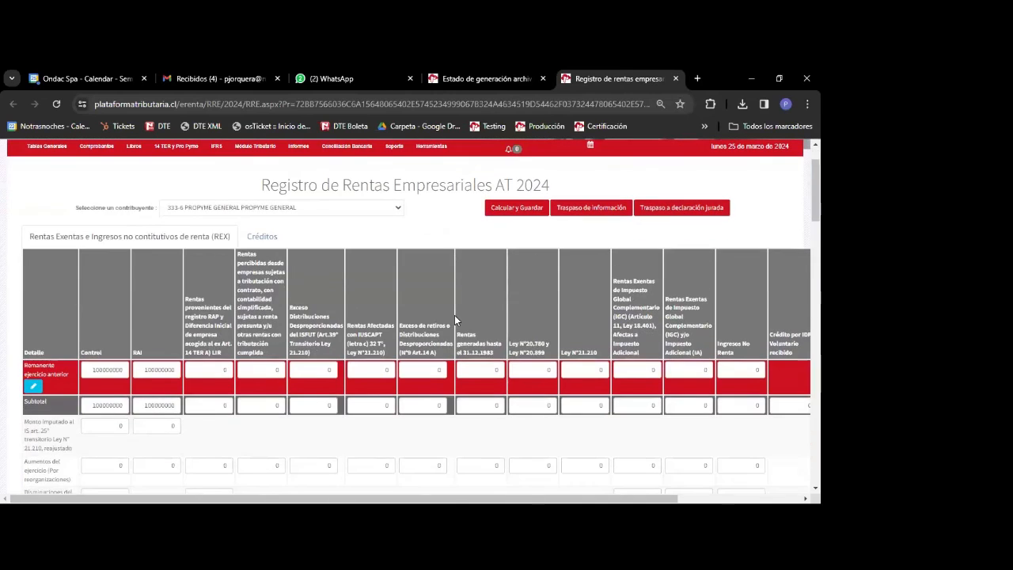
pyautogui.click(249, 235)
pyautogui.scroll(-8, 246, 299)
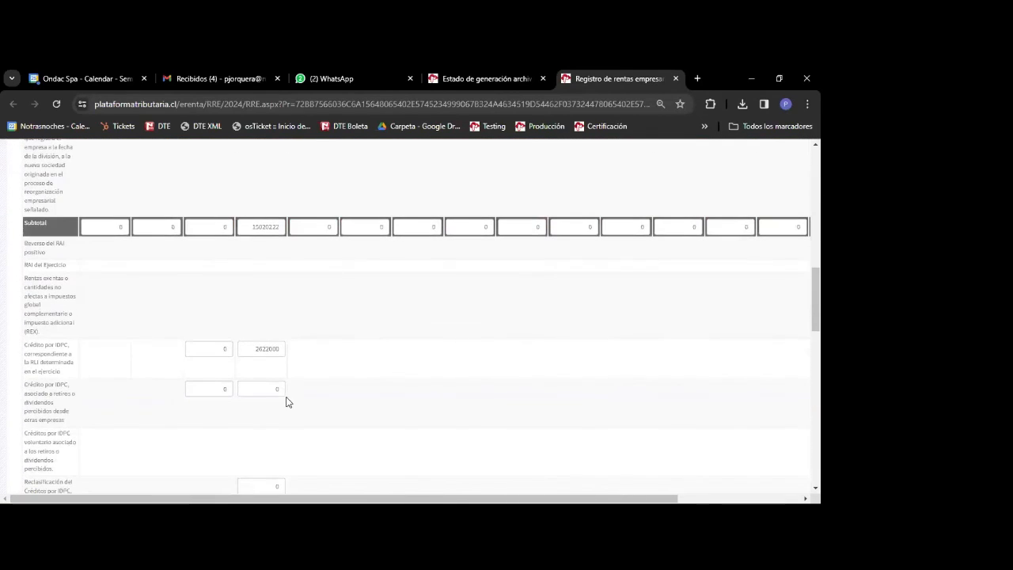
pyautogui.scroll(10, 262, 348)
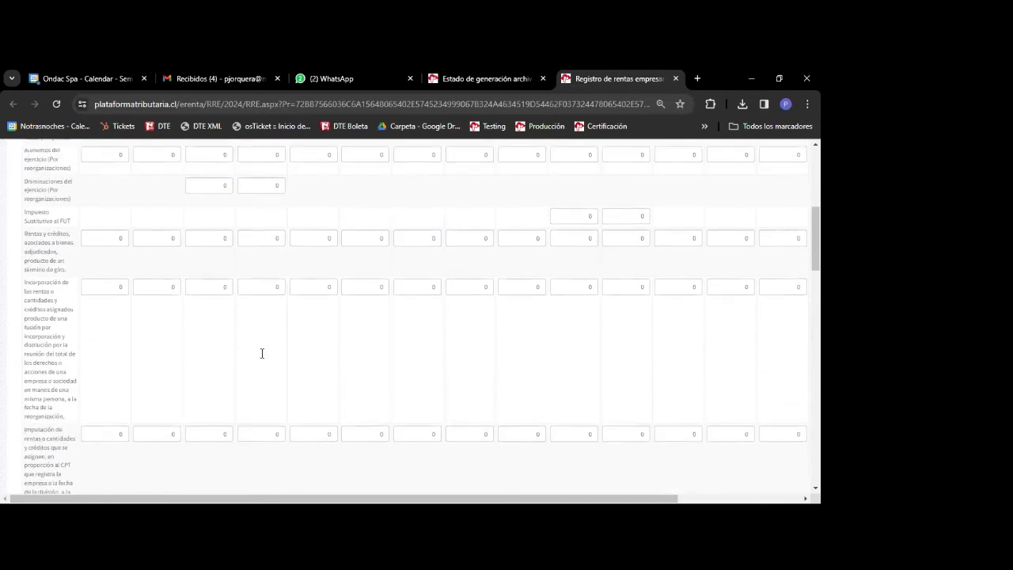
pyautogui.scroll(3, 262, 353)
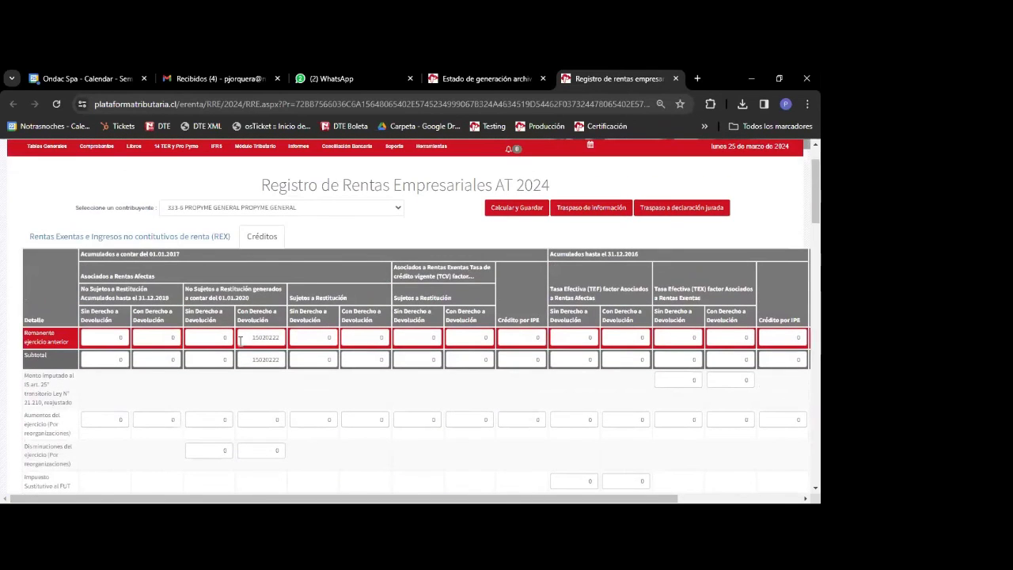
# - Review the REX section of the register, from the RAI del Ejercicio down to the chronological imputation of withdrawals
pyautogui.click(158, 236)
pyautogui.scroll(-10, 205, 329)
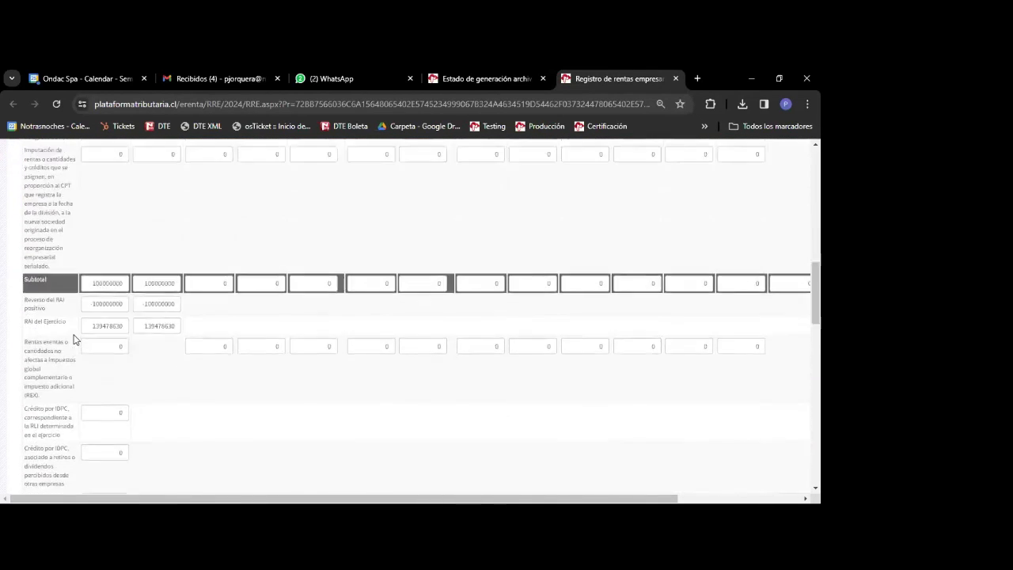
pyautogui.scroll(-5, 147, 207)
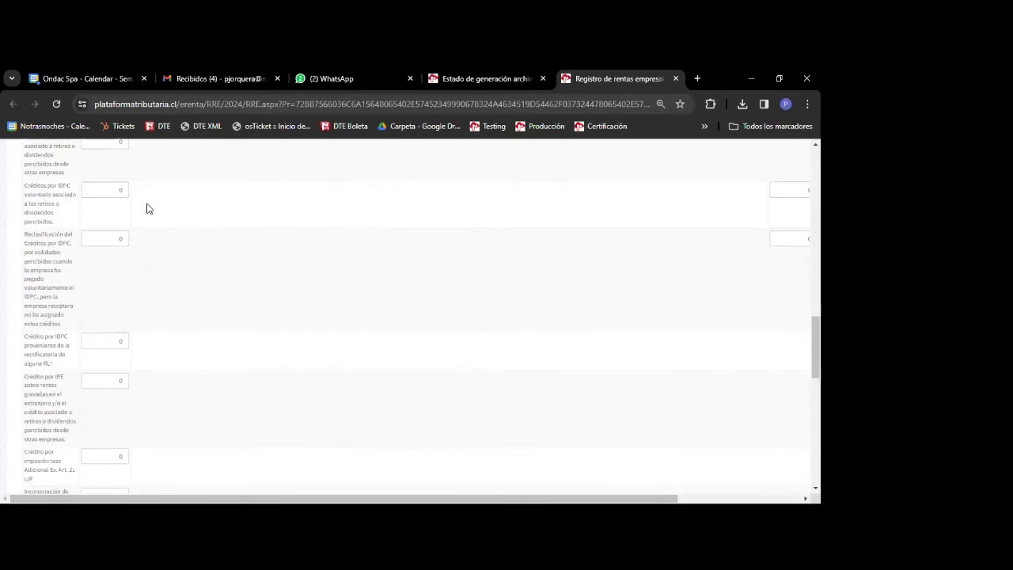
pyautogui.scroll(-3, 146, 211)
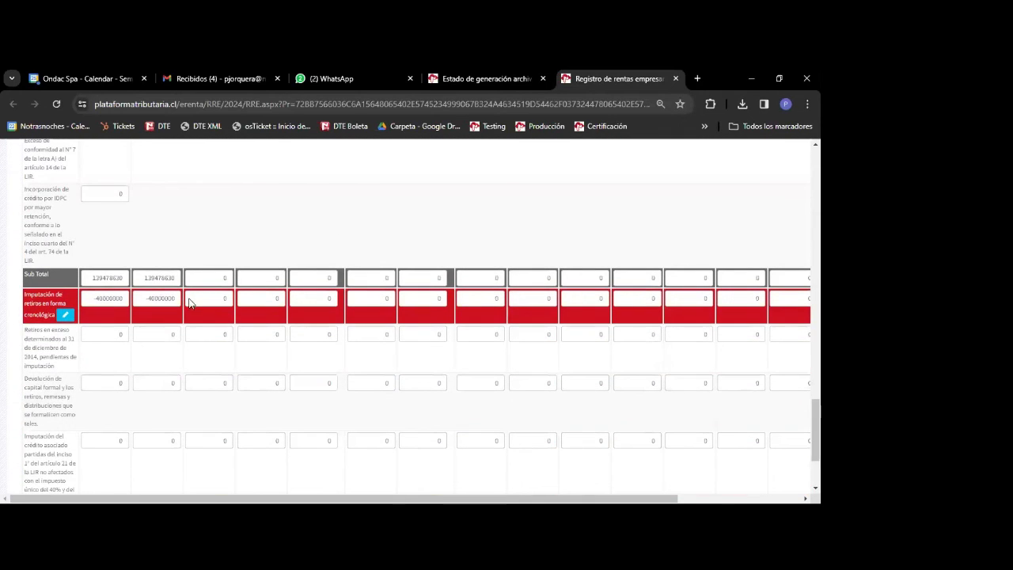
pyautogui.scroll(8, 475, 287)
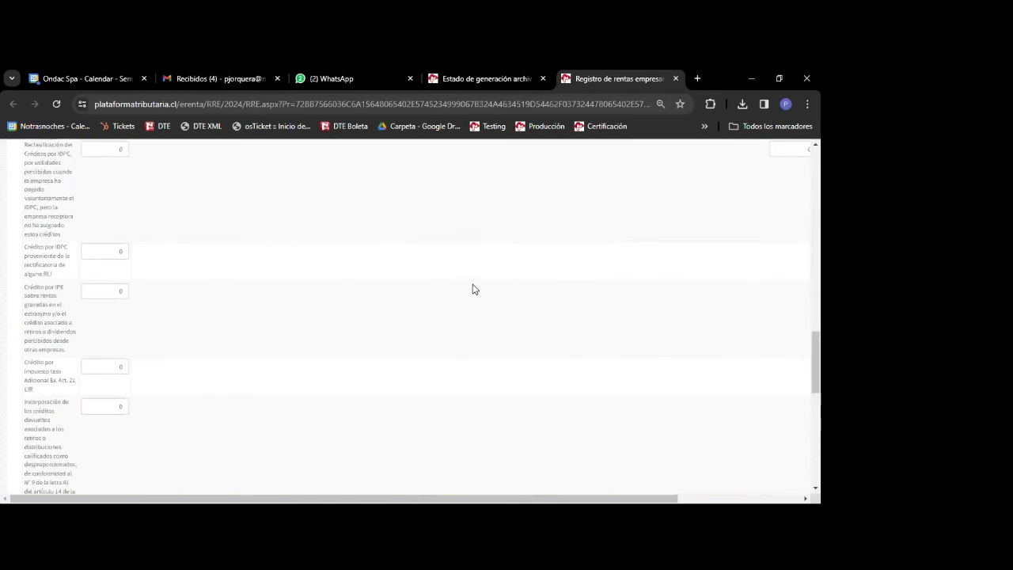
# - Calculate and save the Registro de Rentas Empresariales AT 2024 for PROPYME GENERAL, waiting for the page to respond
pyautogui.scroll(10, 475, 287)
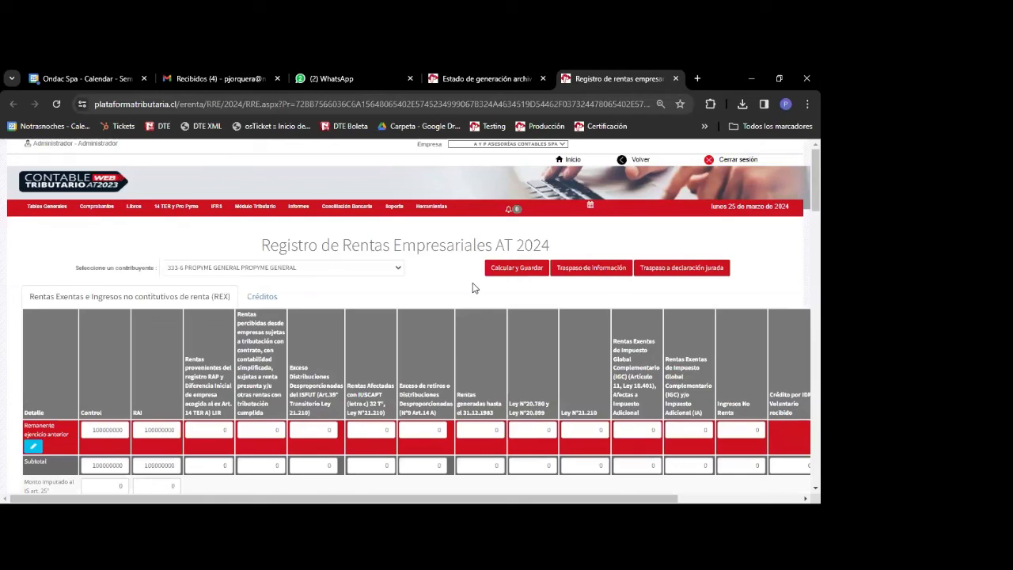
pyautogui.click(519, 271)
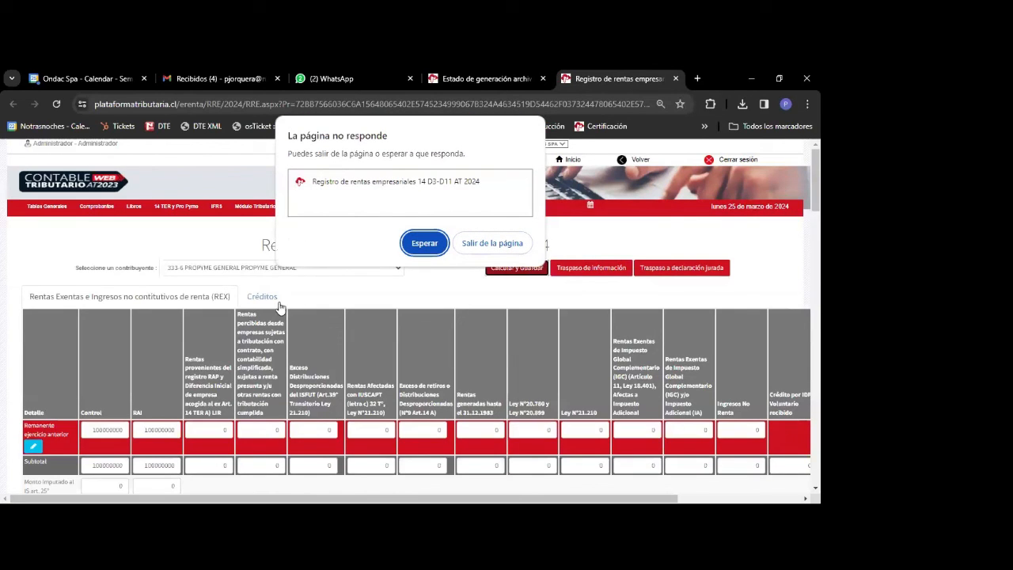
pyautogui.click(410, 250)
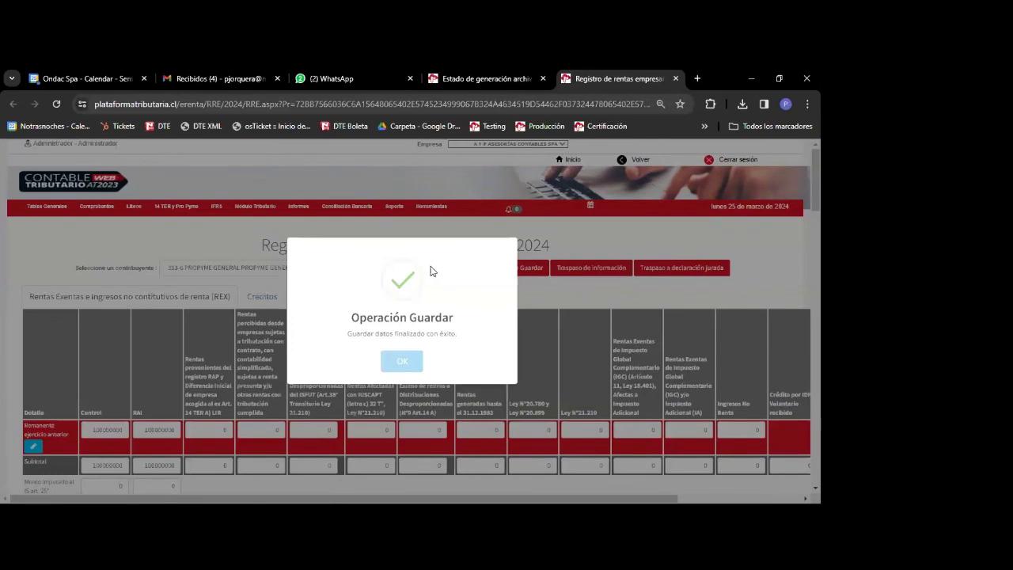
pyautogui.click(411, 362)
# - Open the detail of the chronological withdrawal imputations, examine each partner's amounts and credits, and close it
pyautogui.scroll(-5, 108, 374)
pyautogui.scroll(-10, 108, 373)
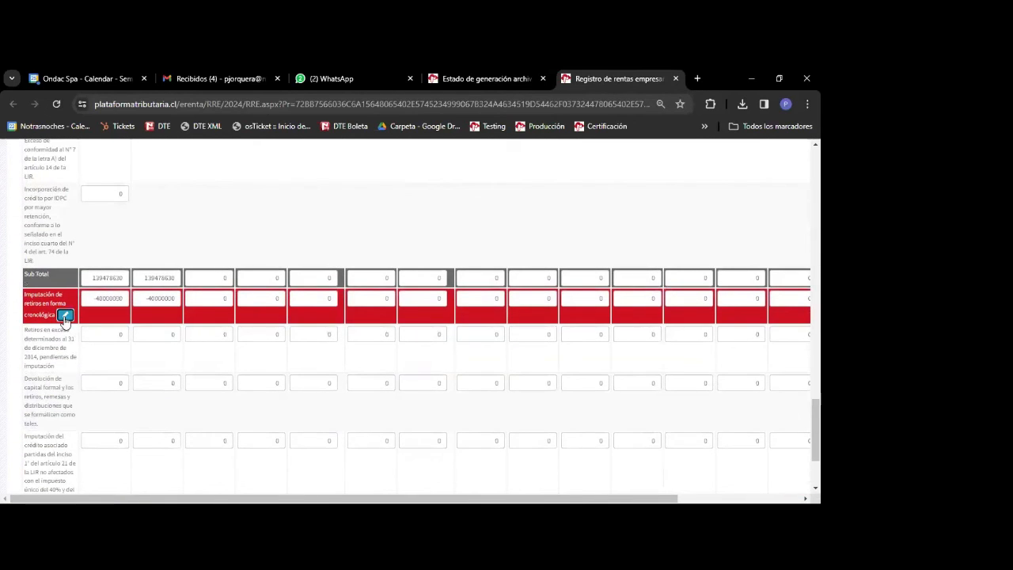
pyautogui.click(65, 315)
pyautogui.scroll(-2, 294, 331)
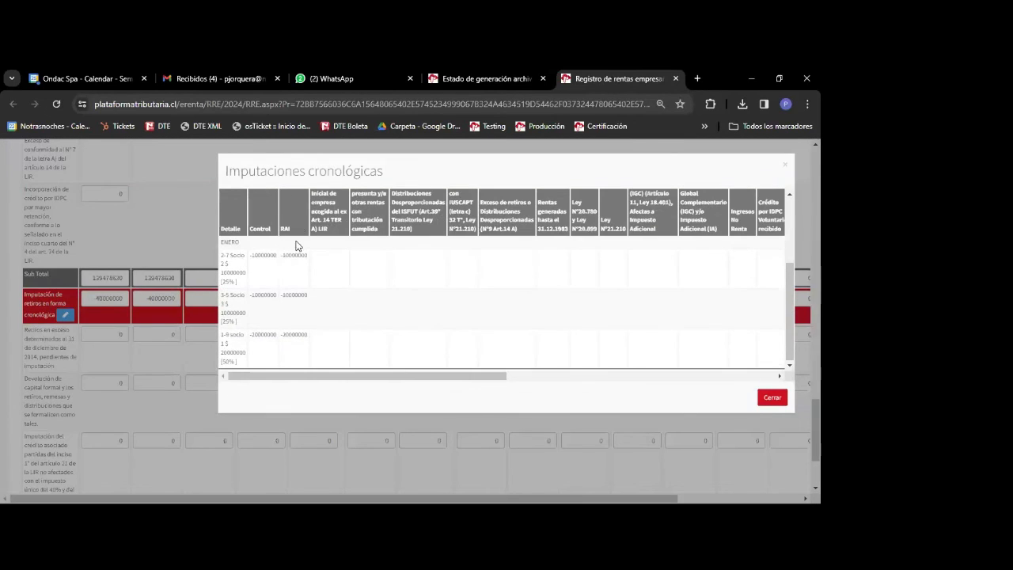
pyautogui.click(583, 377)
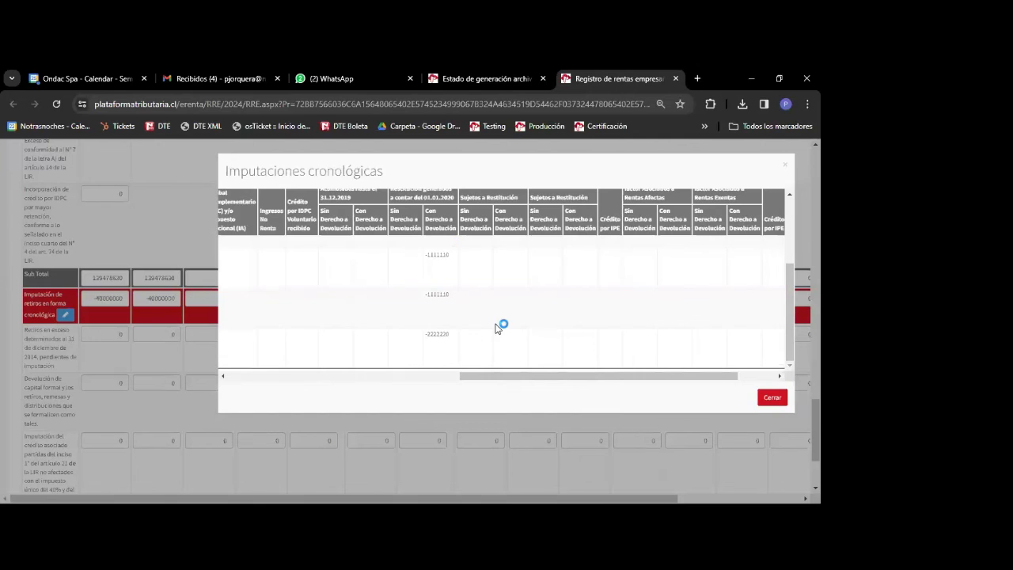
pyautogui.click(773, 398)
# - Transfer the saved Registro de Rentas Empresariales AT 2024 to the declaración jurada and acknowledge the transfer
pyautogui.scroll(10, 684, 344)
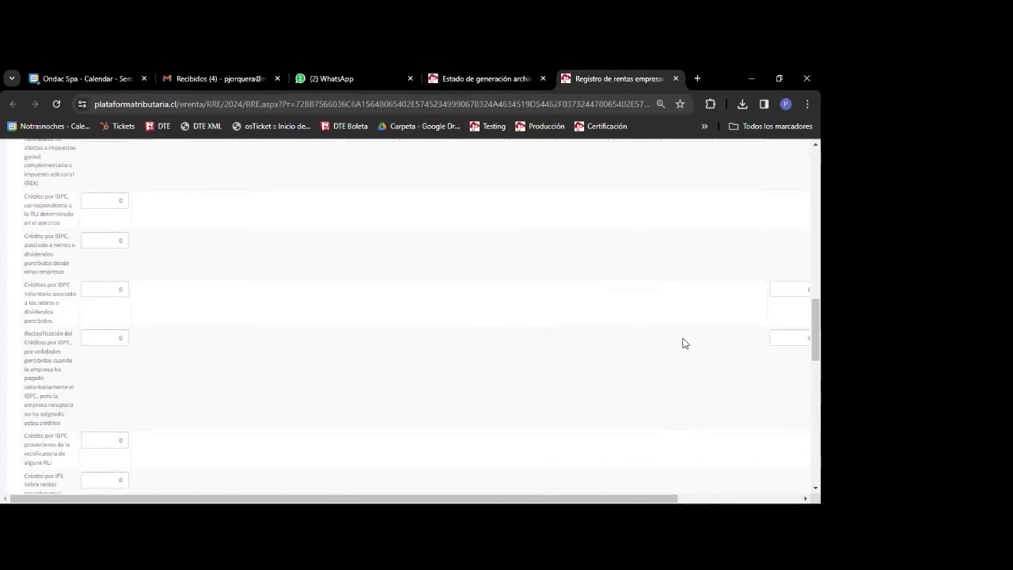
pyautogui.scroll(10, 685, 342)
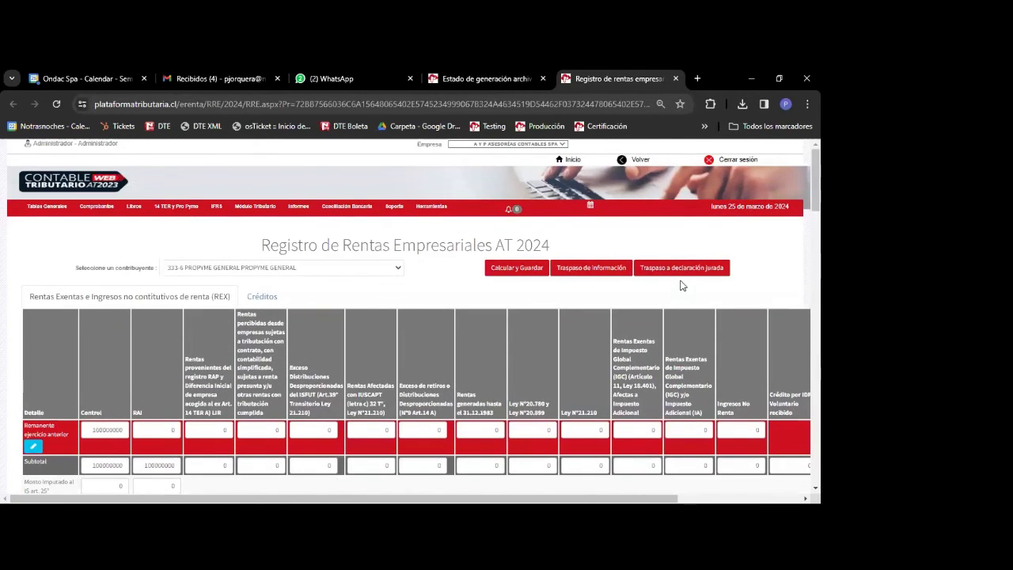
pyautogui.click(681, 269)
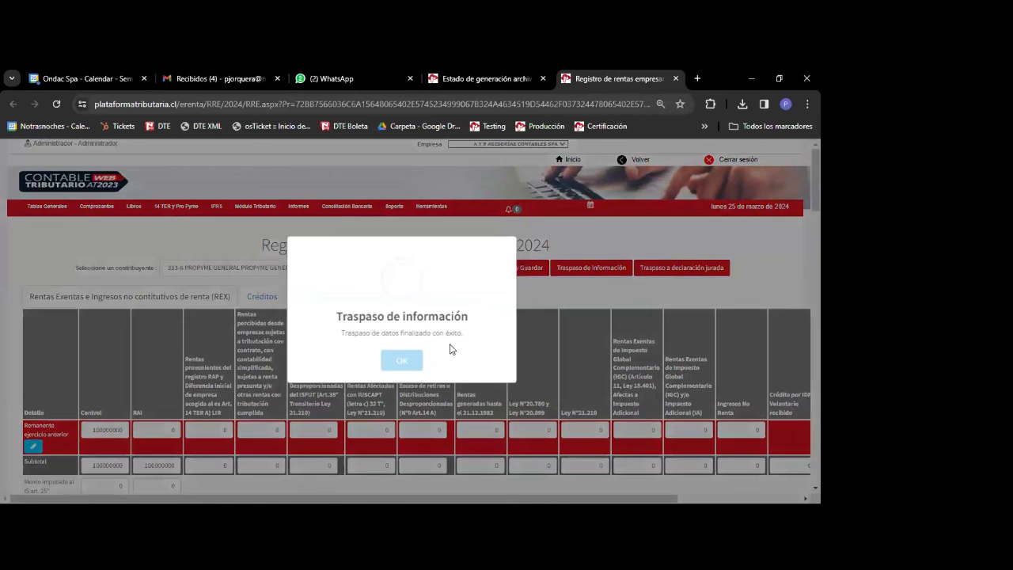
pyautogui.click(407, 353)
# - Open the AT 2024 declaración jurada DJ 1948 and review its informed partners, exemptions and summary sections
pyautogui.moveTo(258, 208)
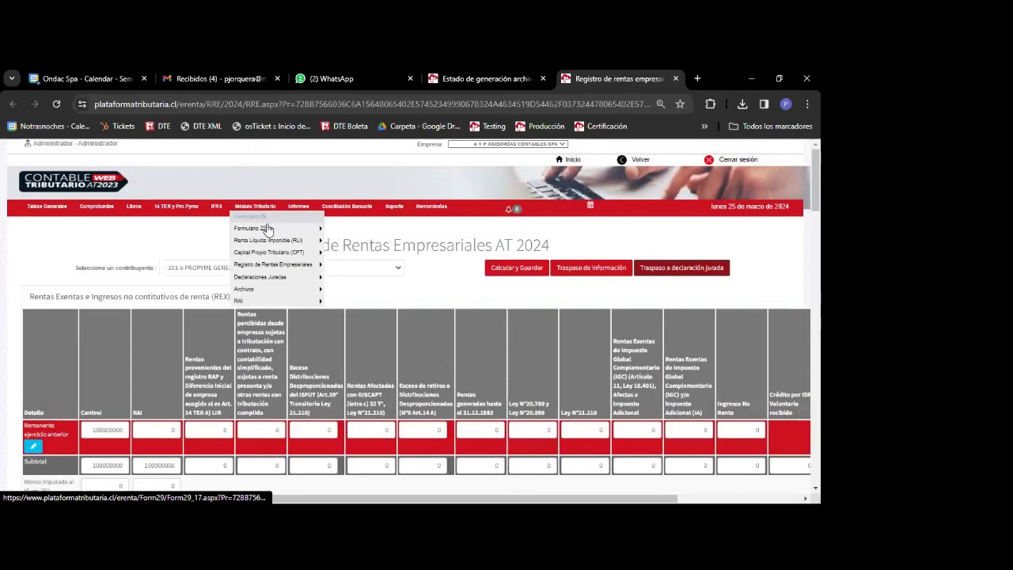
pyautogui.moveTo(285, 278)
pyautogui.moveTo(342, 350)
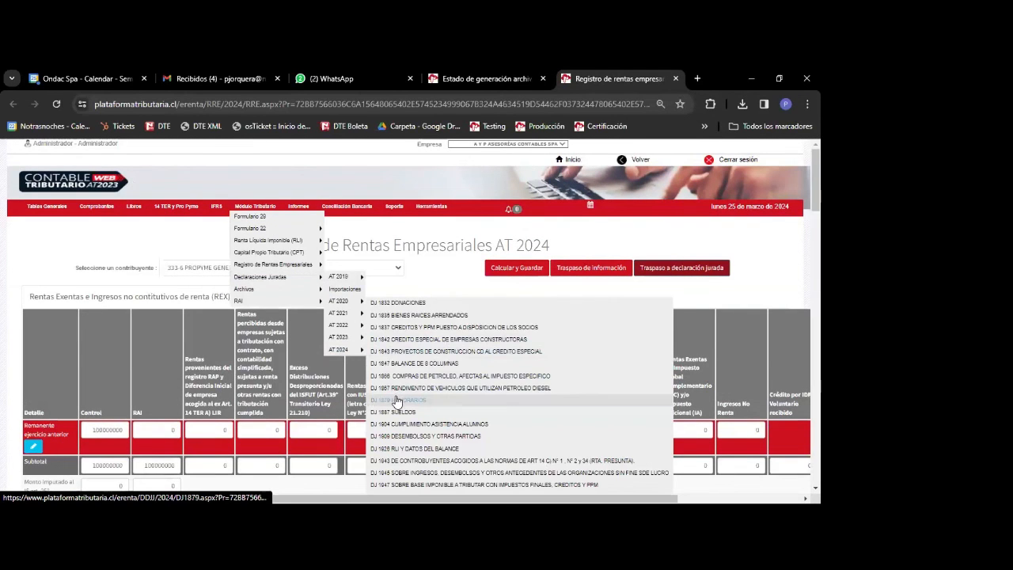
pyautogui.scroll(-2, 399, 404)
pyautogui.click(408, 379)
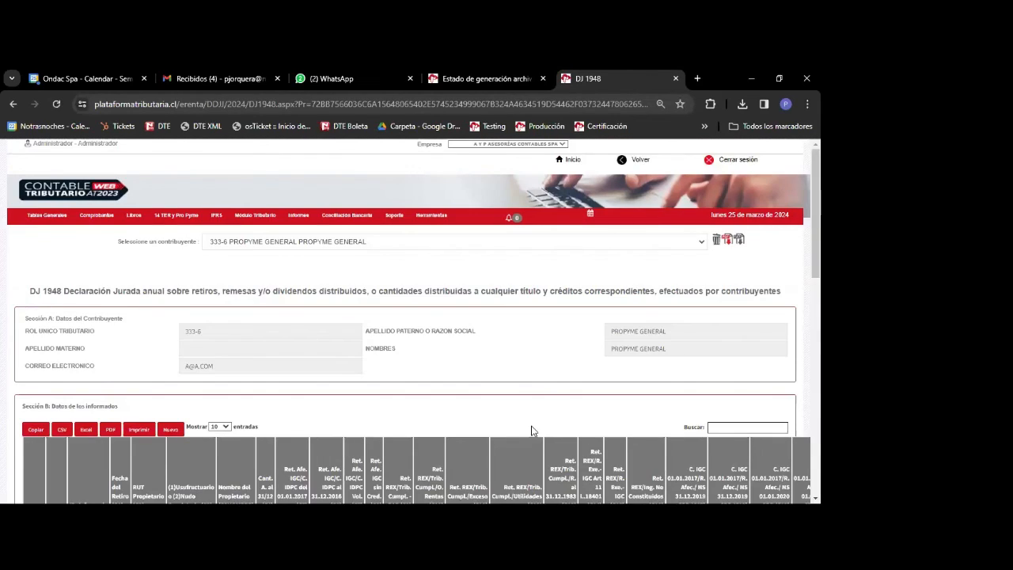
pyautogui.scroll(-3, 532, 430)
pyautogui.scroll(-7, 454, 407)
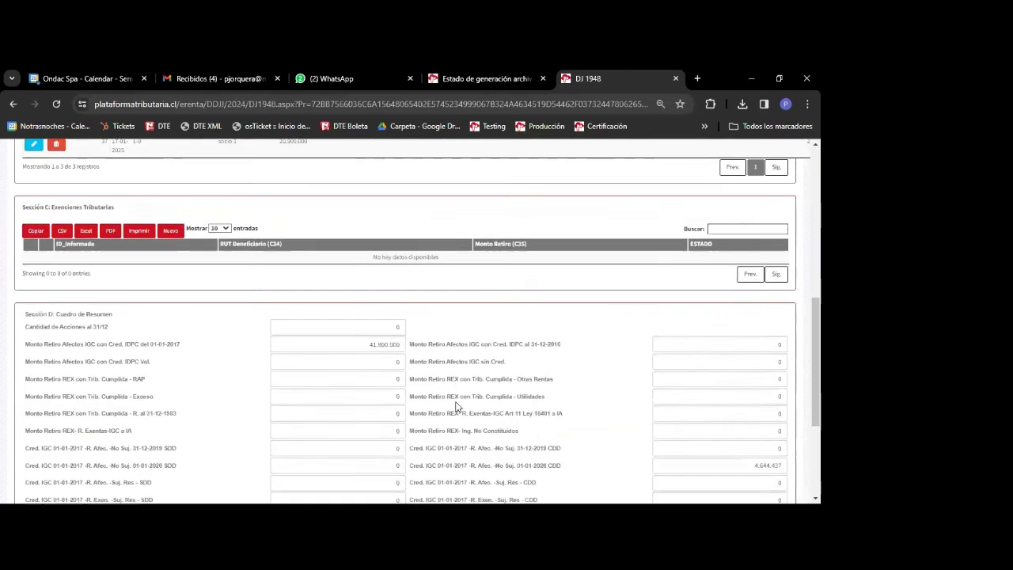
pyautogui.scroll(5, 563, 399)
pyautogui.scroll(5, 585, 388)
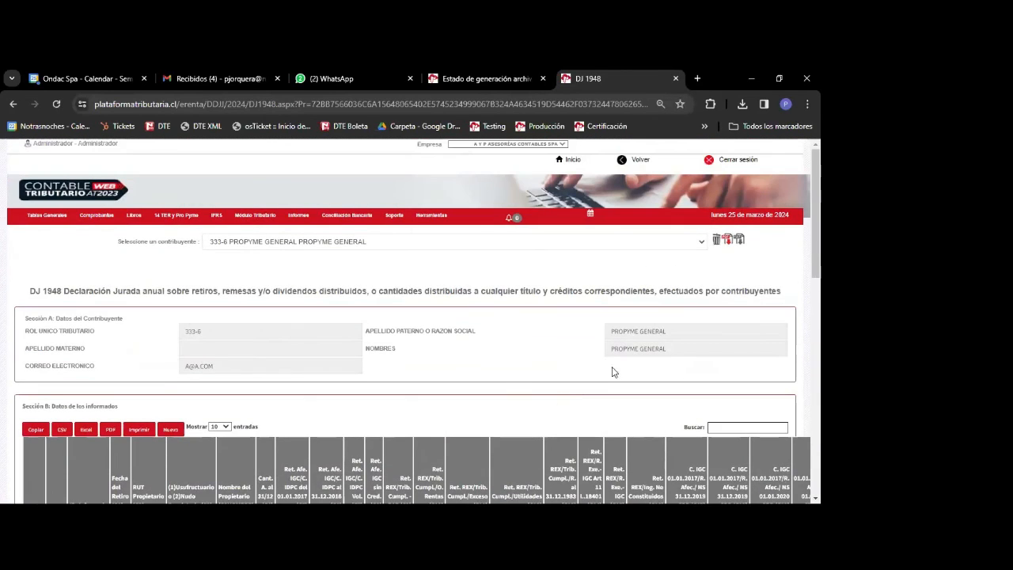
# - Generate the TXT file of DJ 1948 for PROPYME GENERAL and acknowledge the generation
pyautogui.click(740, 241)
pyautogui.click(383, 372)
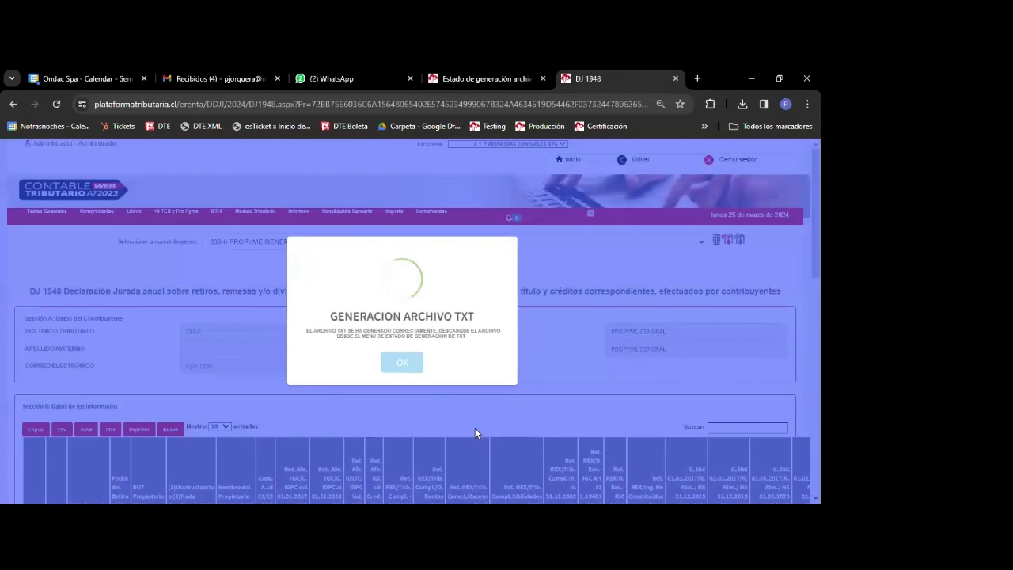
pyautogui.click(407, 362)
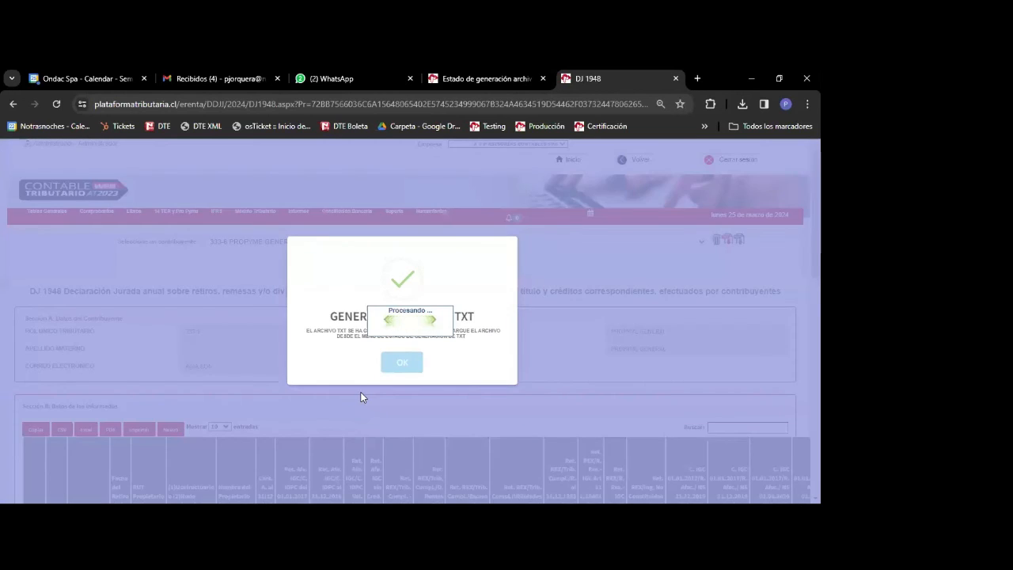